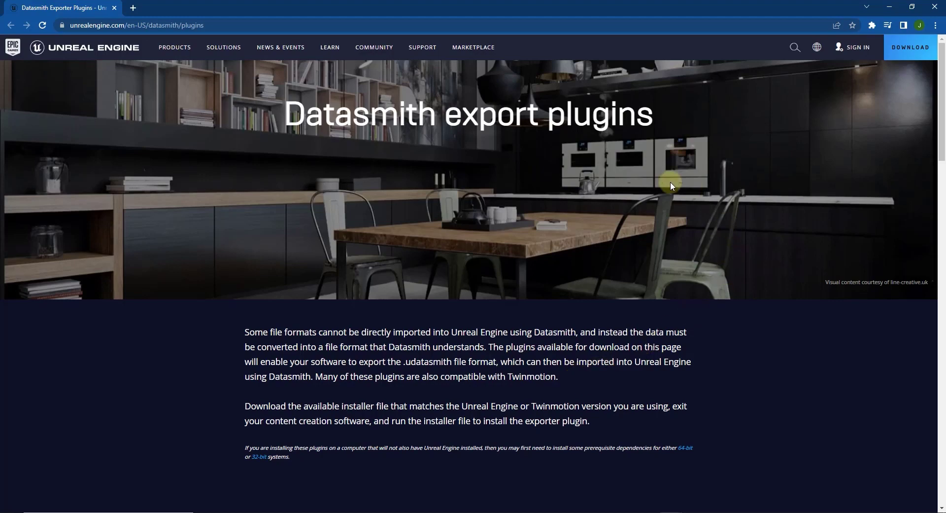
# Step: Scroll the Datasmith plugins page down to the SketchUp Pro exporter for Unreal Engine 4.27
pyautogui.scroll(-8, 615, 239)
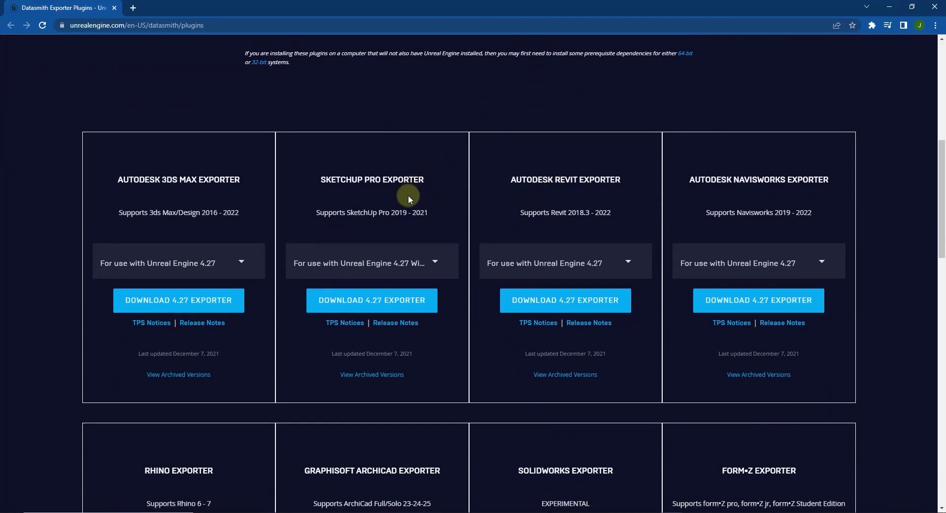
pyautogui.scroll(-1, 401, 163)
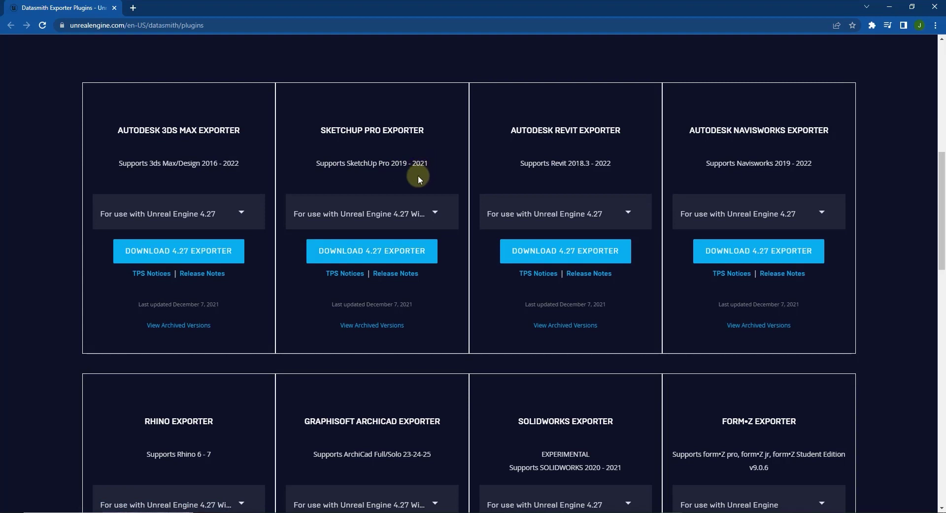
# Step: Download the 4.27 SketchUp exporter, then set SketchUp's extension loading policy to Unrestricted
pyautogui.click(380, 254)
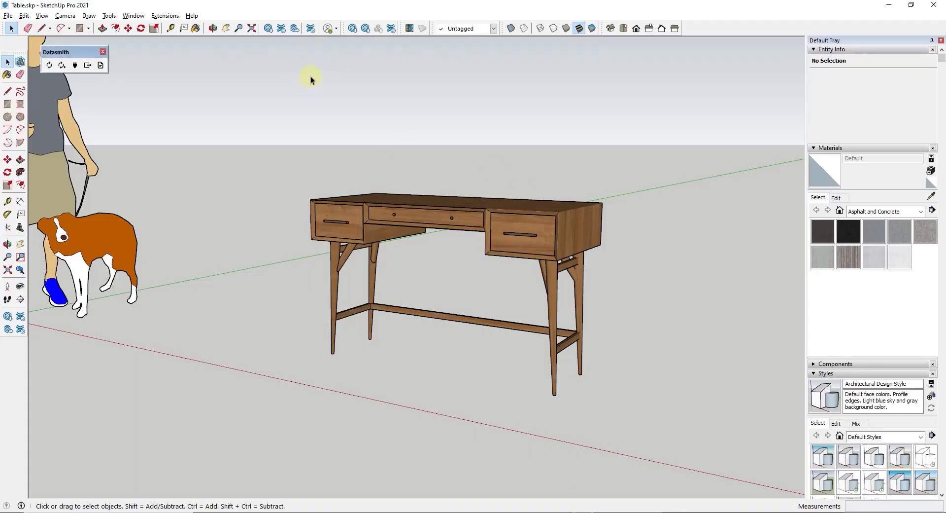
pyautogui.click(311, 28)
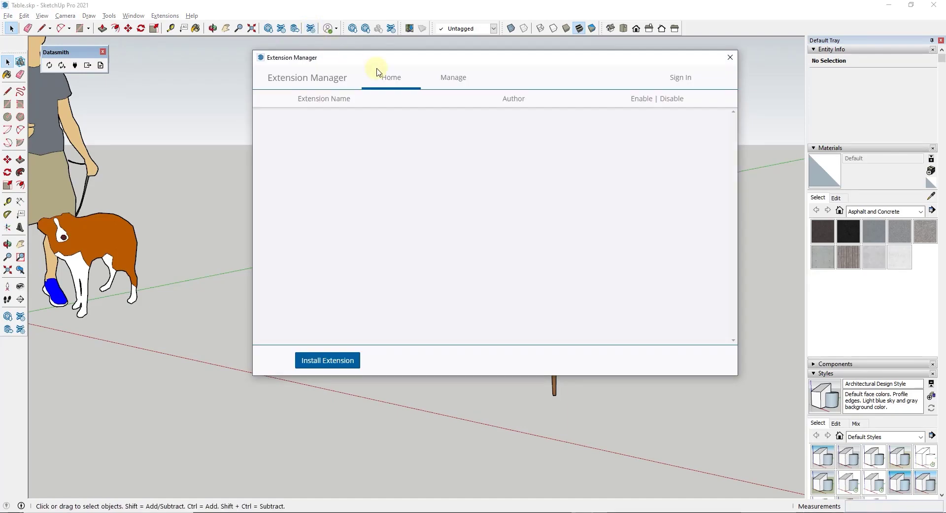
pyautogui.moveTo(397, 59); pyautogui.dragTo(257, 70)
pyautogui.scroll(-3, 262, 270)
pyautogui.scroll(-15, 262, 270)
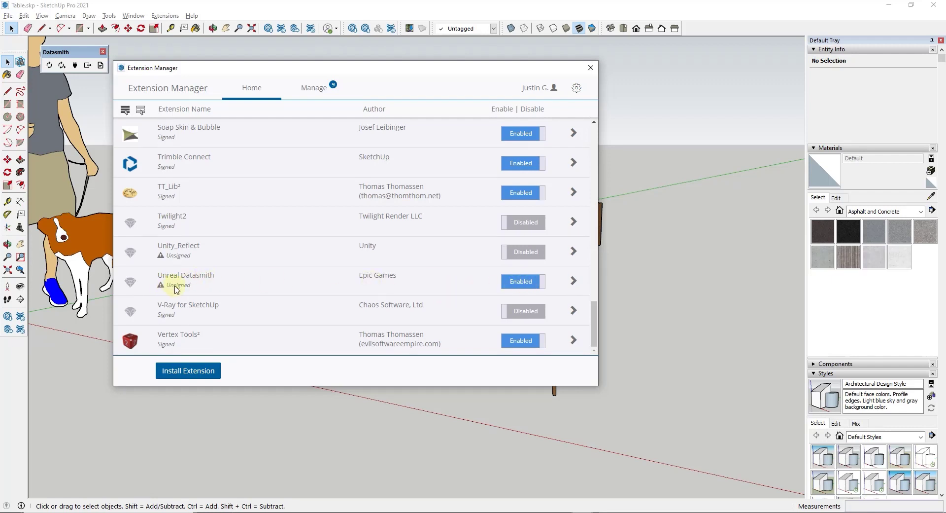
pyautogui.click(576, 88)
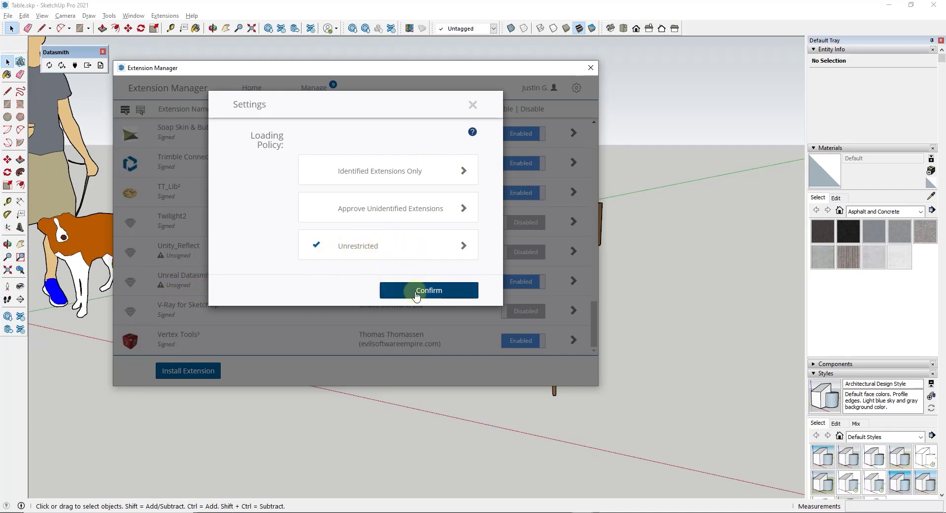
pyautogui.click(424, 291)
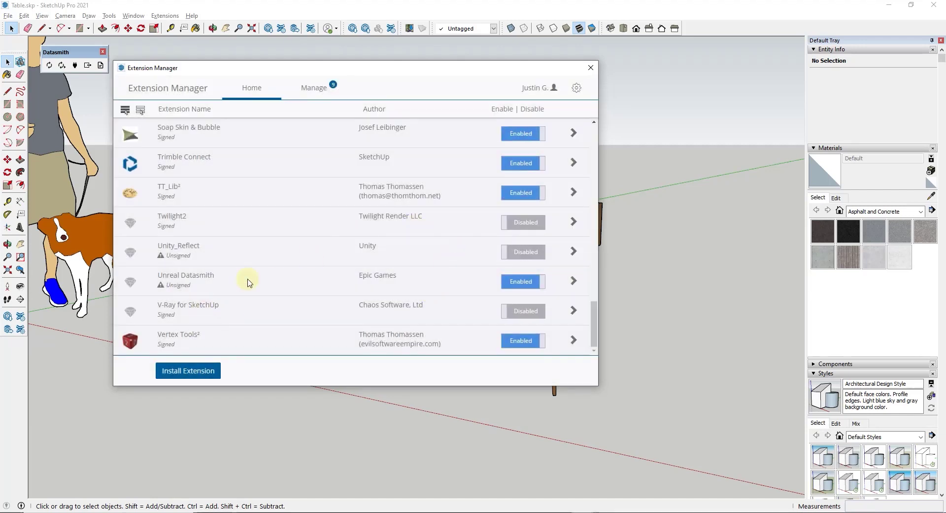
# Step: Close the Extension Manager and show the Datasmith toolbar in SketchUp
pyautogui.click(591, 67)
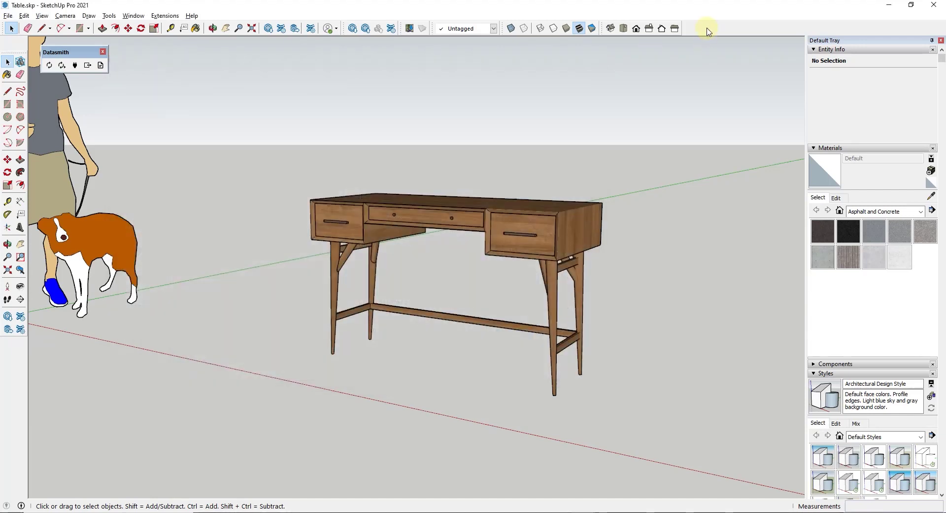
pyautogui.rightClick(708, 28)
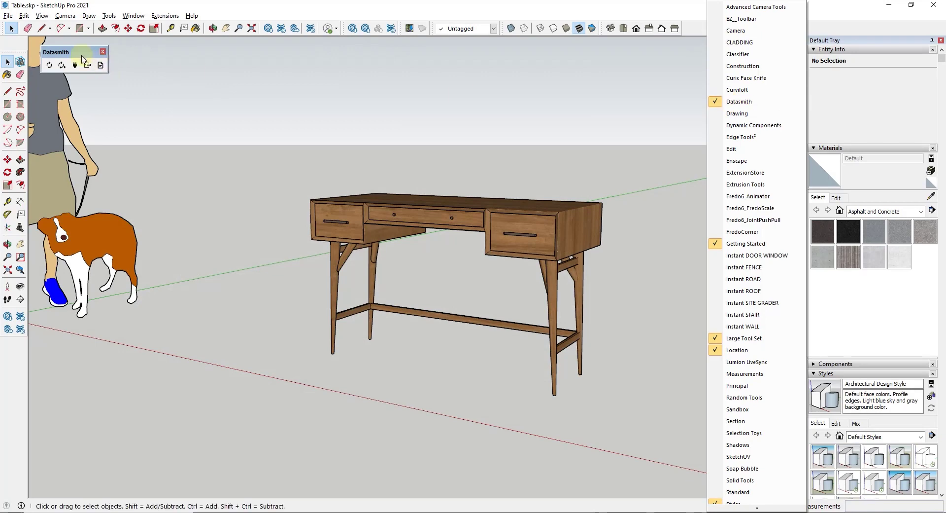
pyautogui.moveTo(78, 52); pyautogui.dragTo(84, 48)
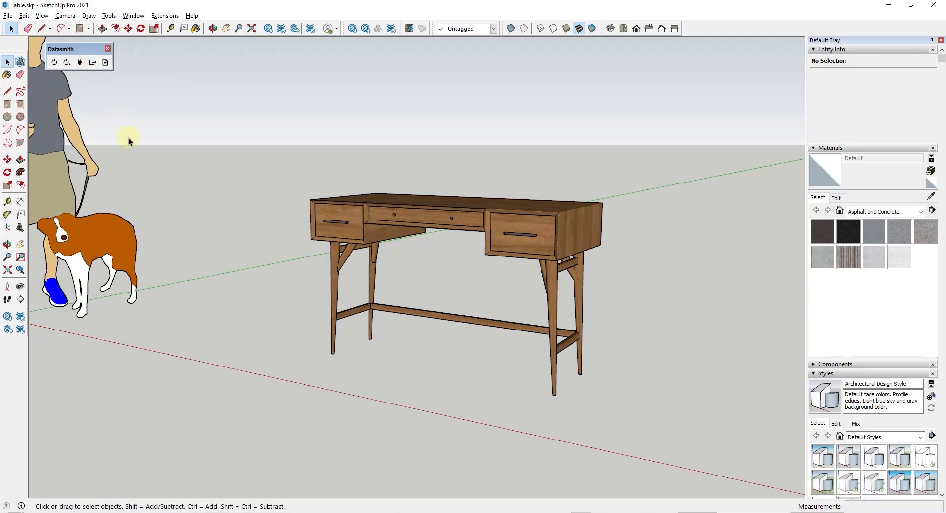
# Step: Export the desk model from the Datasmith toolbar as Table.udatasmith
pyautogui.click(93, 64)
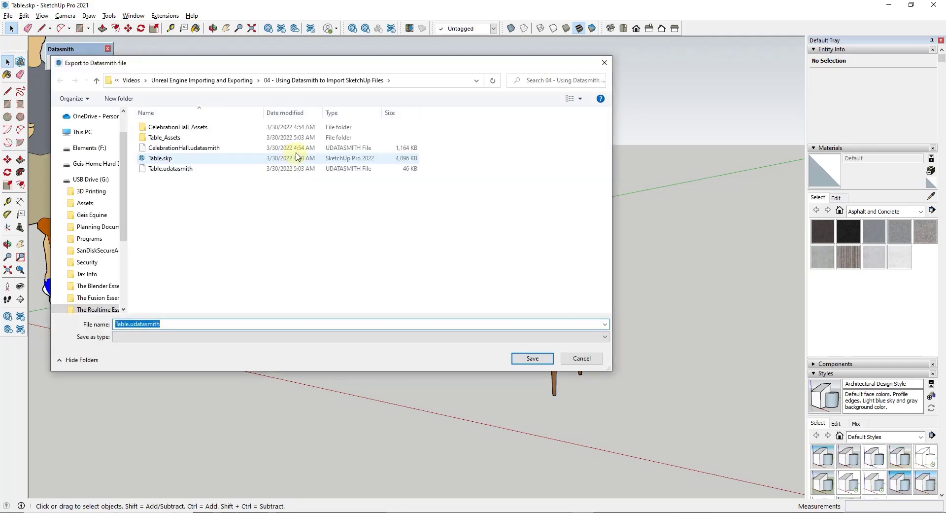
pyautogui.click(179, 337)
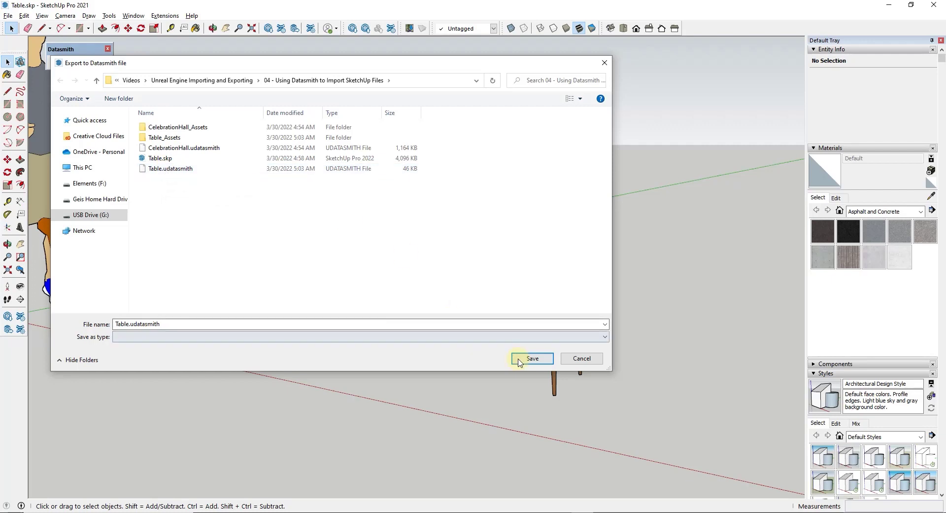
pyautogui.click(604, 62)
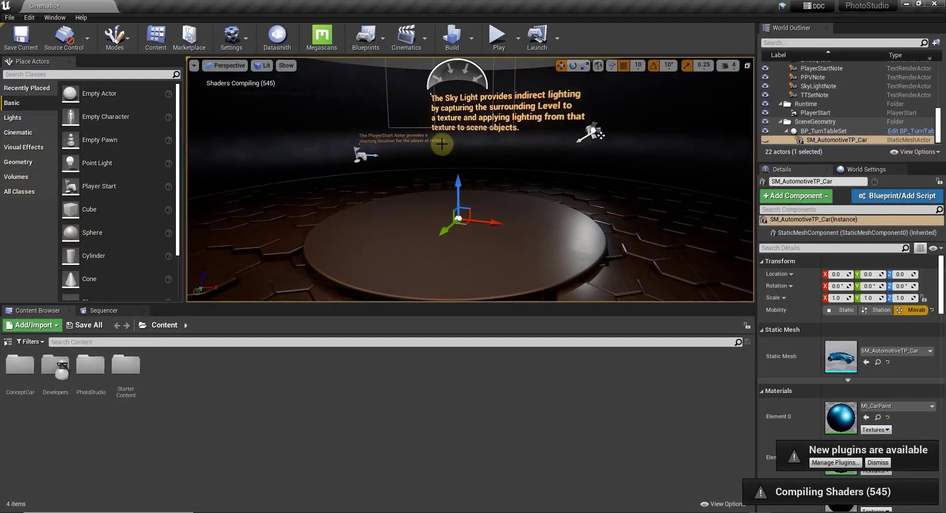
pyautogui.moveTo(442, 144); pyautogui.dragTo(441, 144)
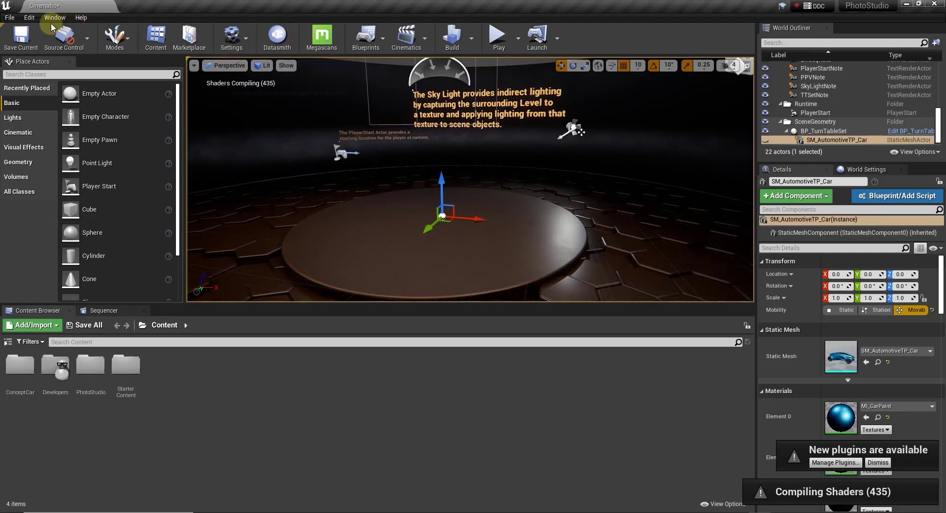
pyautogui.click(29, 18)
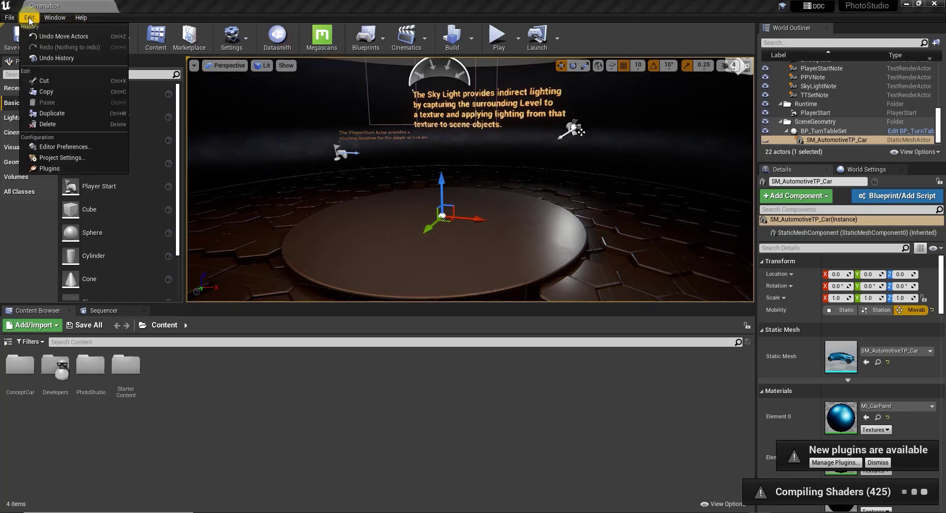
pyautogui.click(50, 169)
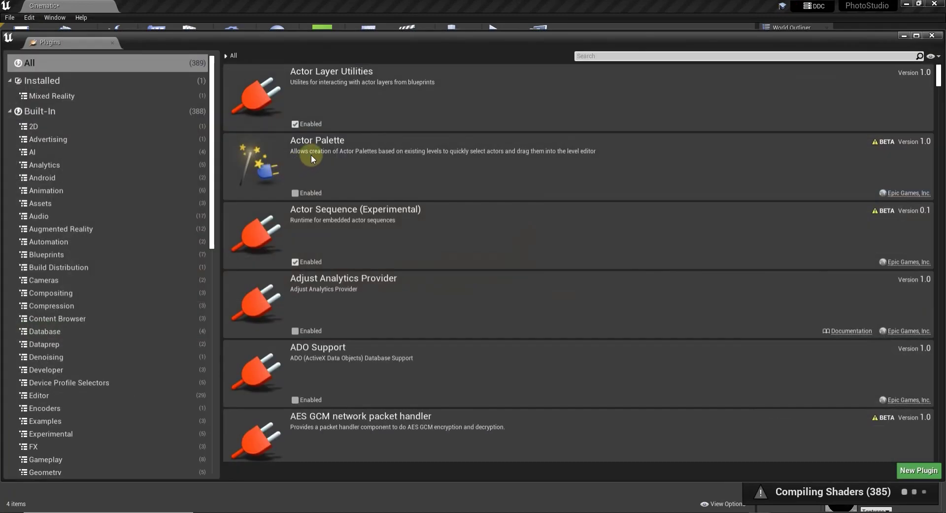
pyautogui.write('datasmith')
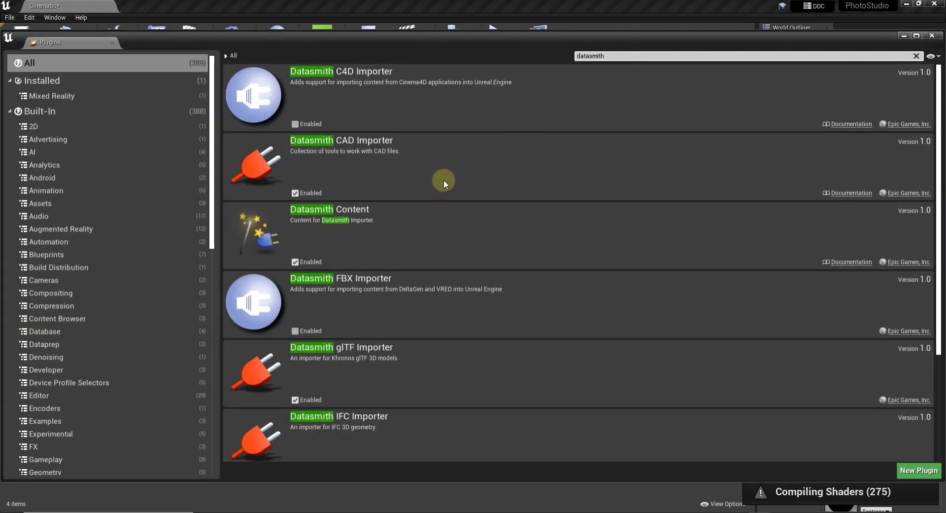
pyautogui.scroll(-3, 444, 179)
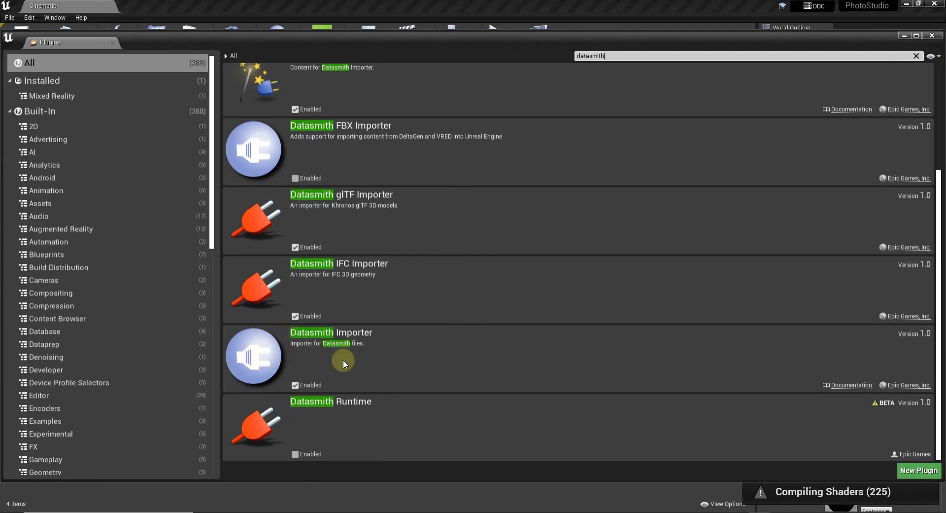
pyautogui.scroll(4, 346, 359)
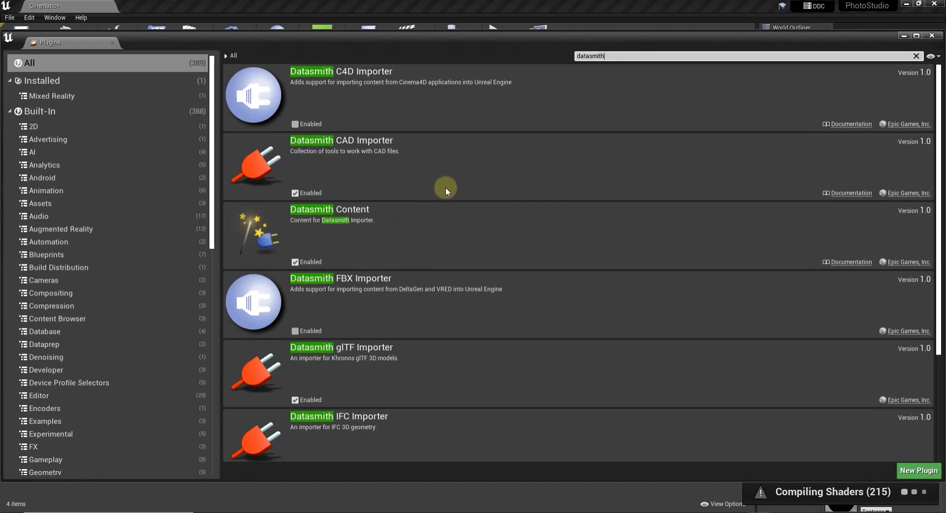
pyautogui.click(932, 36)
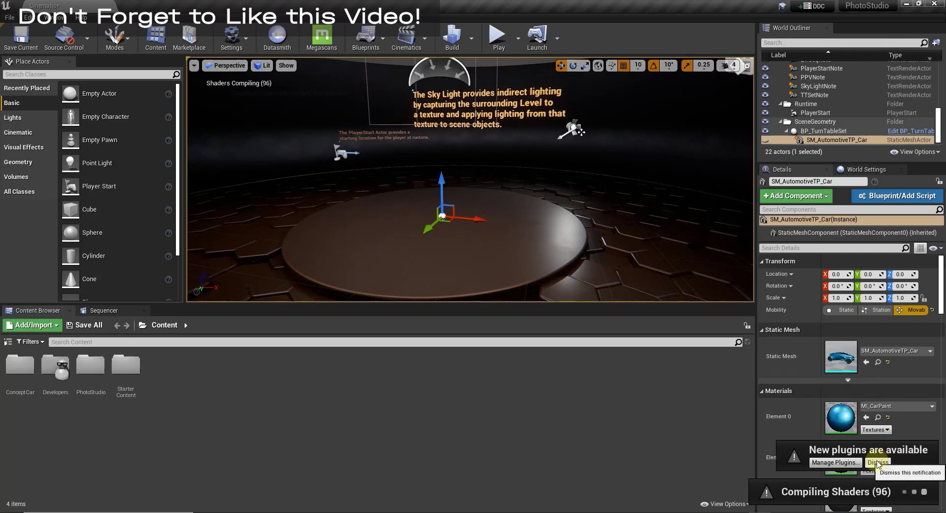
# Step: Start a Datasmith import of Table.udatasmith from the 04 - Using Datasmith to Import SketchUp Files folder
pyautogui.click(878, 462)
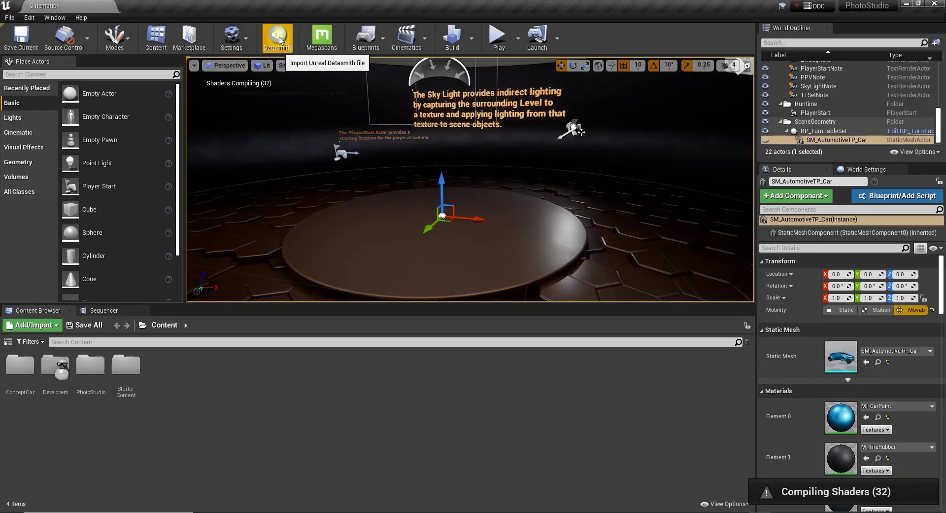
pyautogui.click(279, 40)
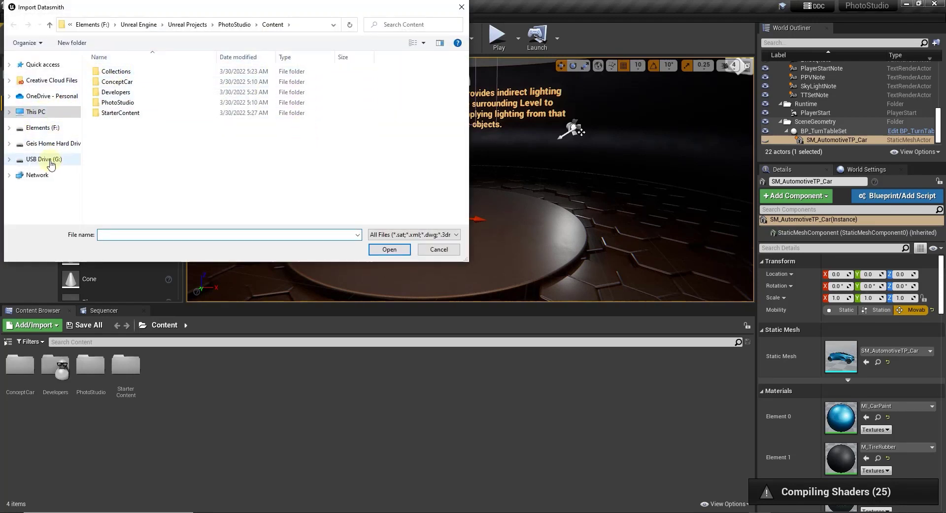
pyautogui.click(42, 159)
pyautogui.doubleClick(131, 174)
pyautogui.doubleClick(113, 172)
pyautogui.scroll(-1, 137, 189)
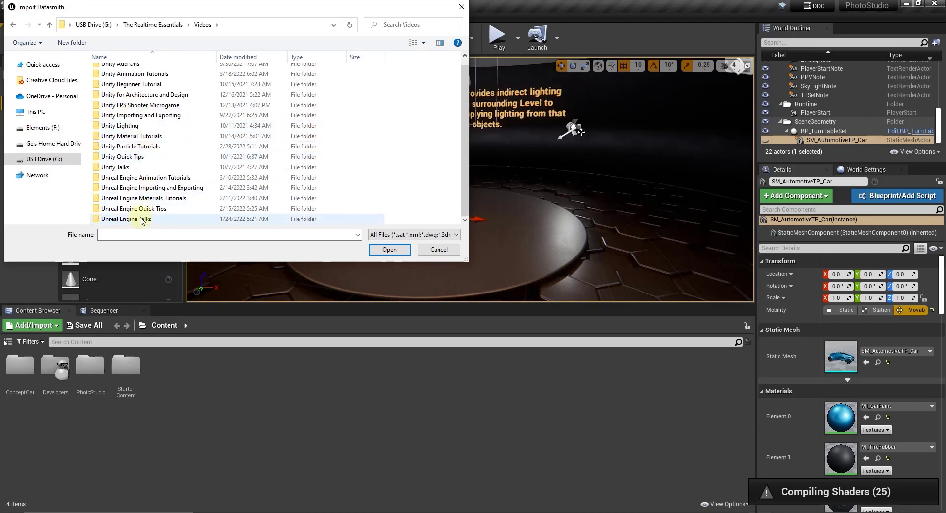
pyautogui.doubleClick(137, 189)
pyautogui.doubleClick(131, 102)
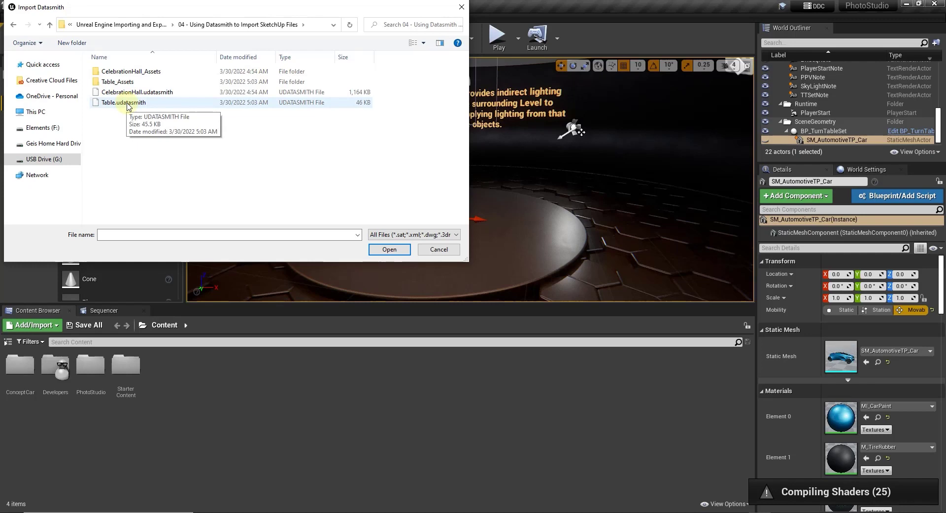
pyautogui.doubleClick(127, 104)
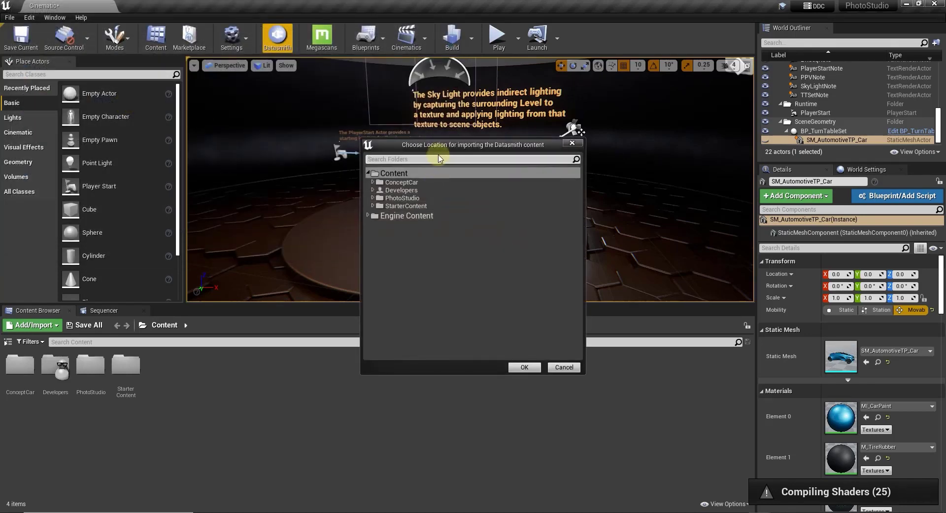
# Step: Create an Assets folder under Content and a Table folder inside it
pyautogui.click(393, 173)
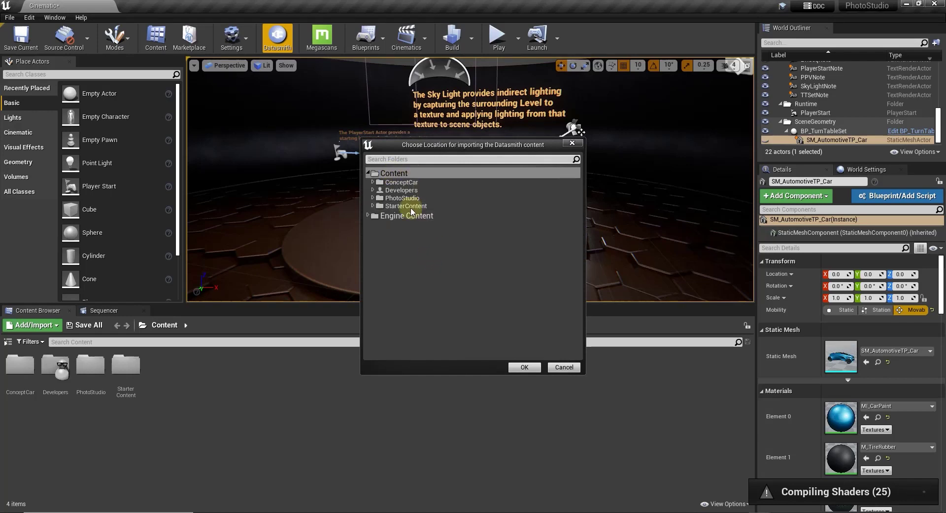
pyautogui.rightClick(402, 179)
pyautogui.click(430, 183)
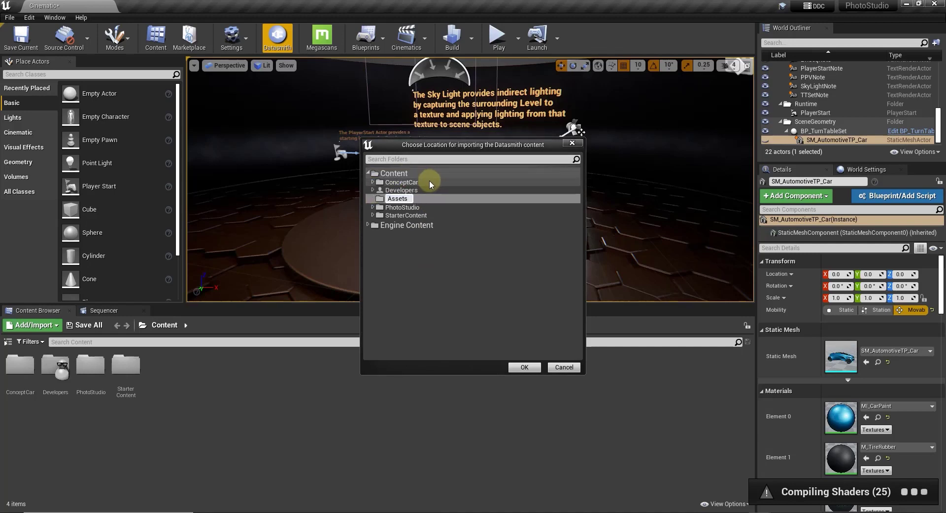
pyautogui.click(429, 184)
pyautogui.rightClick(381, 182)
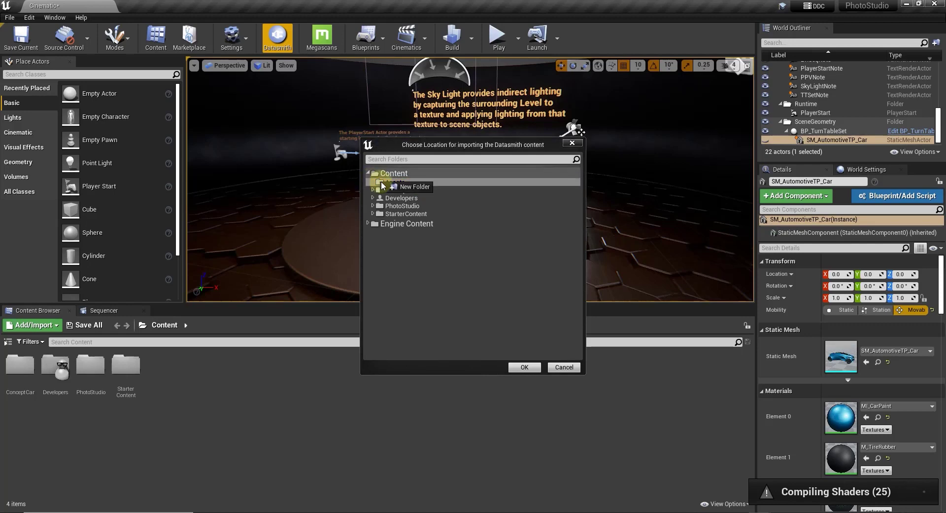
pyautogui.click(409, 186)
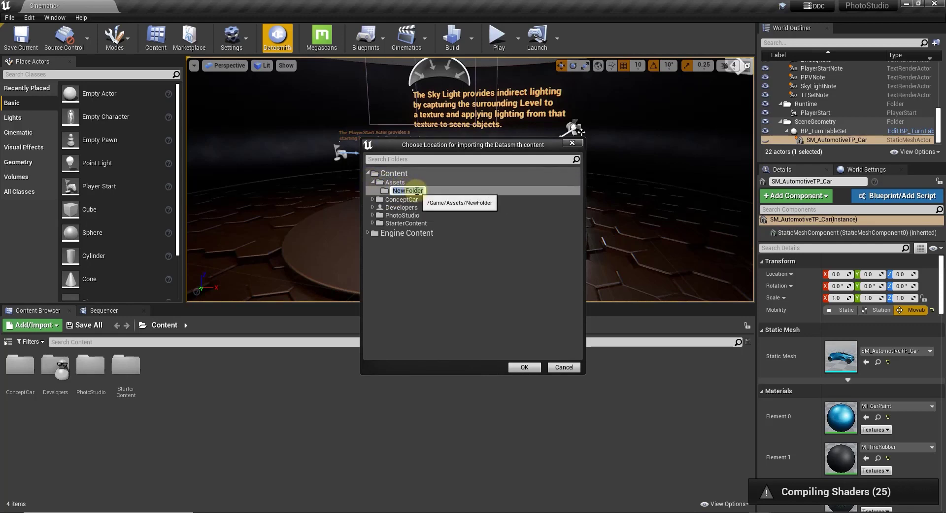
pyautogui.write('Tba')
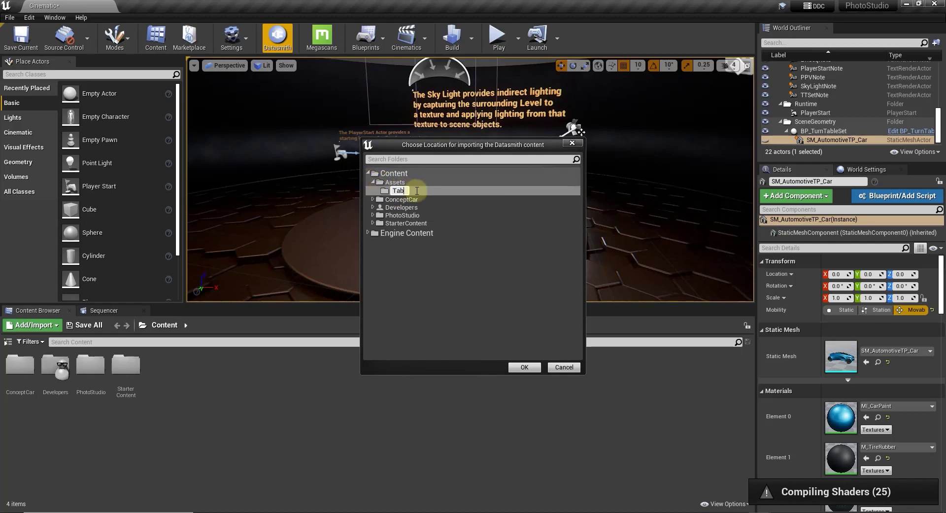
pyautogui.press('Return')
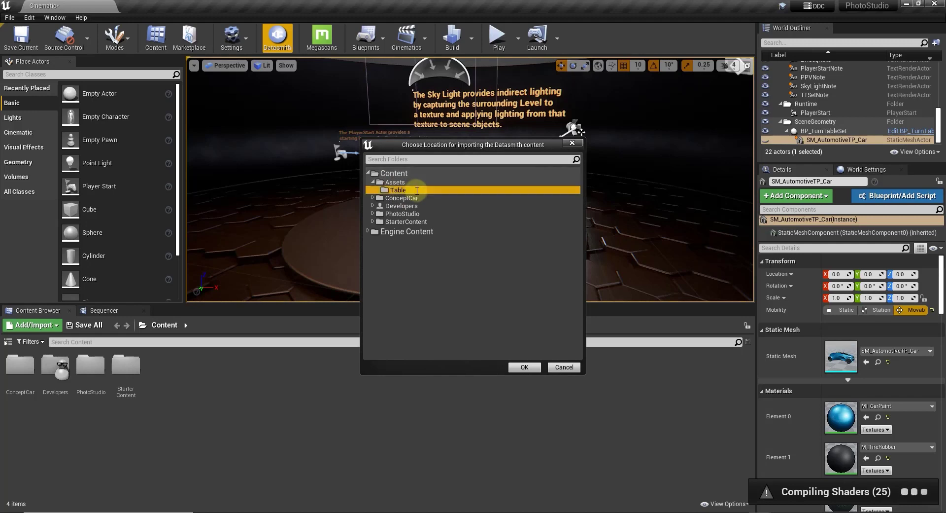
# Step: Accept Assets/Table as the destination and expand the Static Mesh import options
pyautogui.click(524, 367)
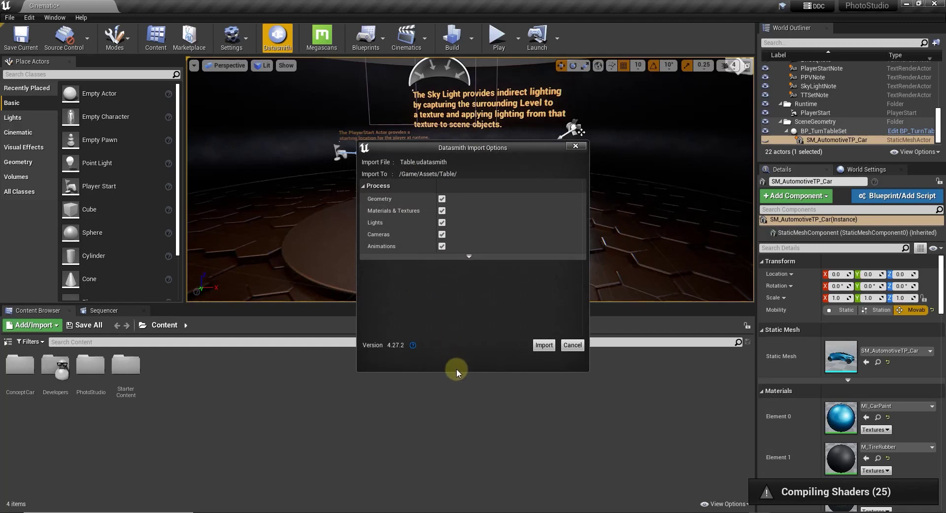
pyautogui.click(472, 257)
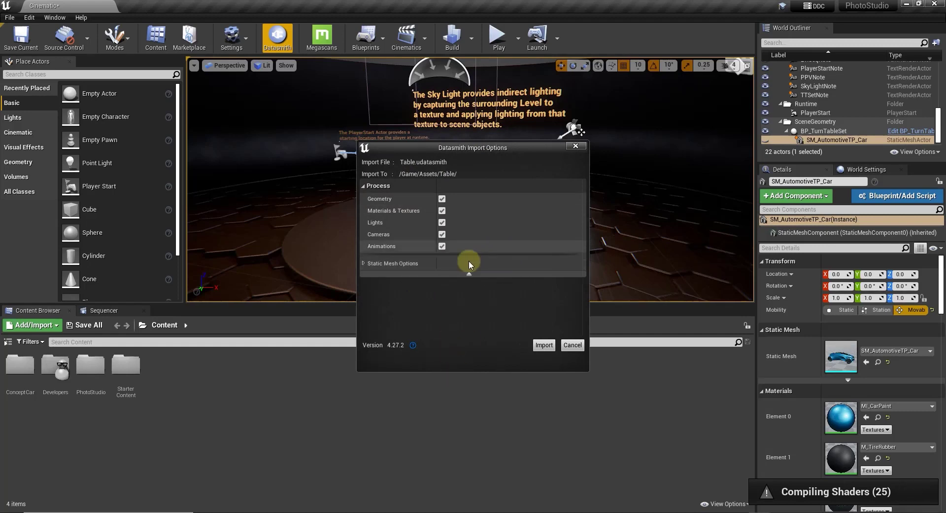
pyautogui.click(364, 264)
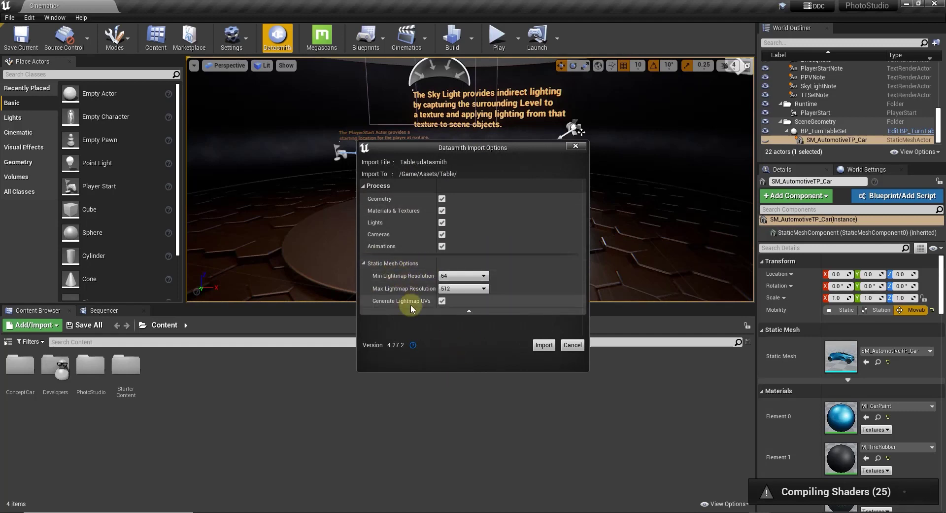
# Step: Keep materials, lights, cameras and animations enabled and run the import
pyautogui.click(443, 210)
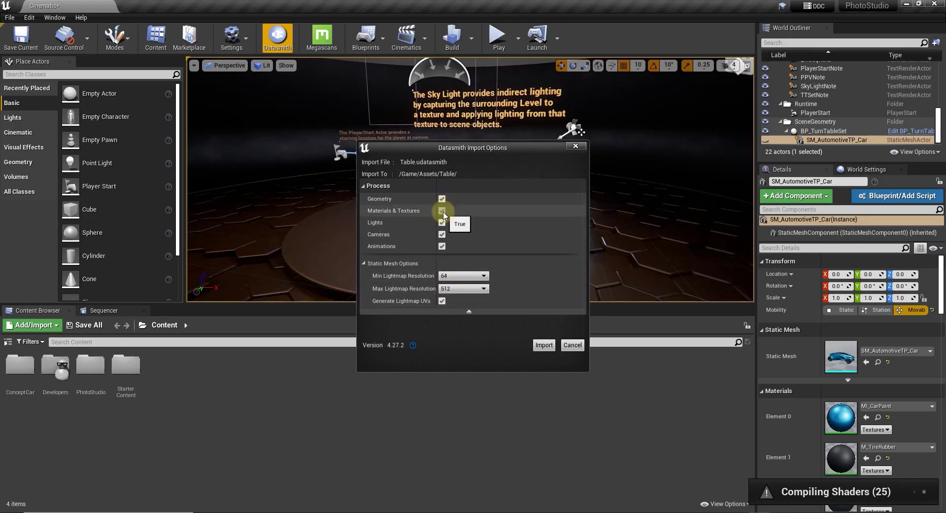
pyautogui.click(443, 223)
pyautogui.click(442, 234)
pyautogui.click(442, 246)
pyautogui.click(443, 235)
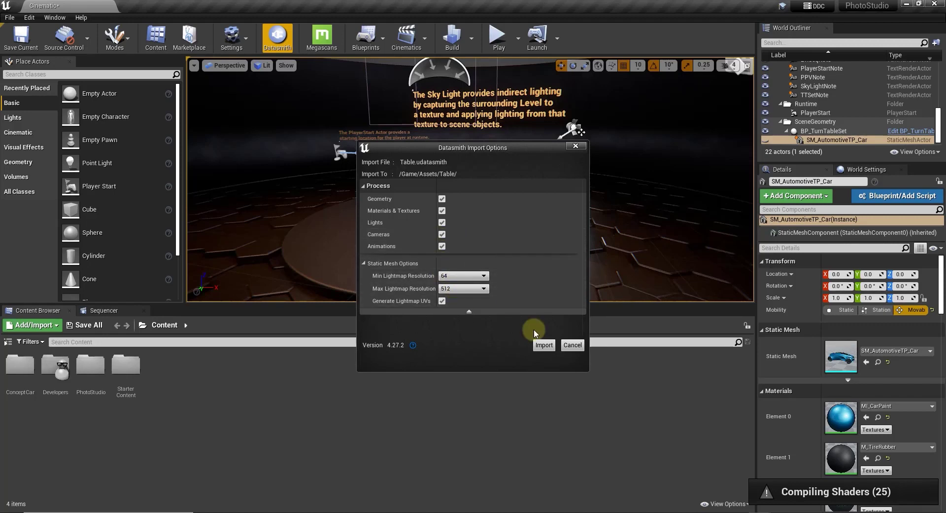
pyautogui.click(544, 345)
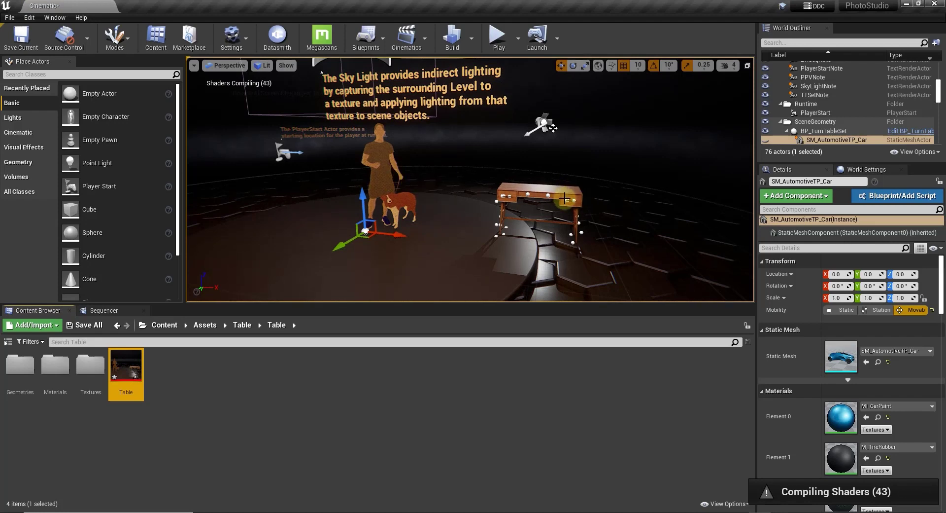
# Step: Delete the Me_and_Bonnie_1 figure from the level
pyautogui.click(378, 168)
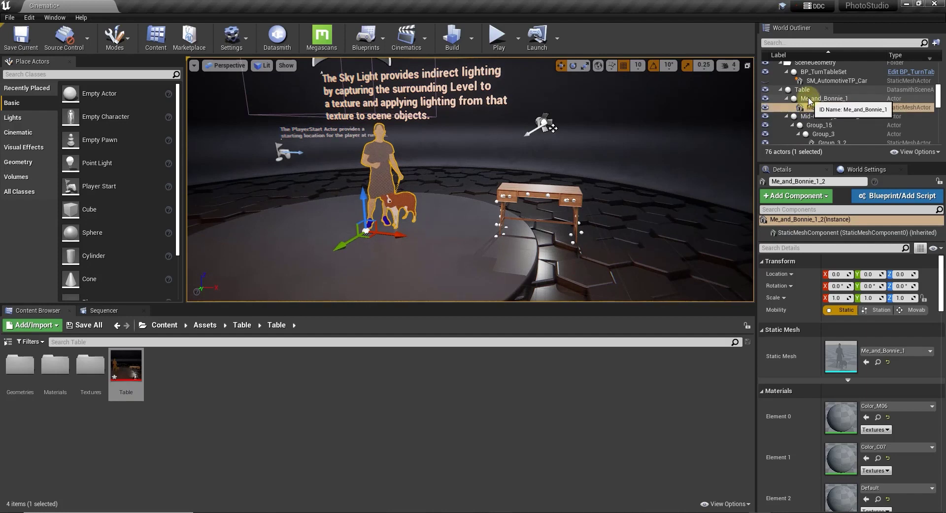
pyautogui.click(786, 99)
pyautogui.click(787, 108)
pyautogui.click(818, 140)
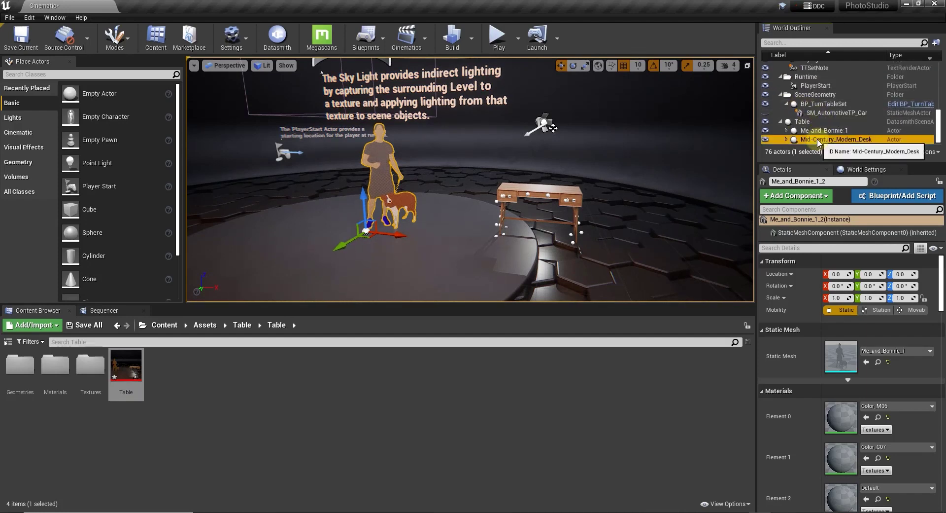
pyautogui.click(818, 130)
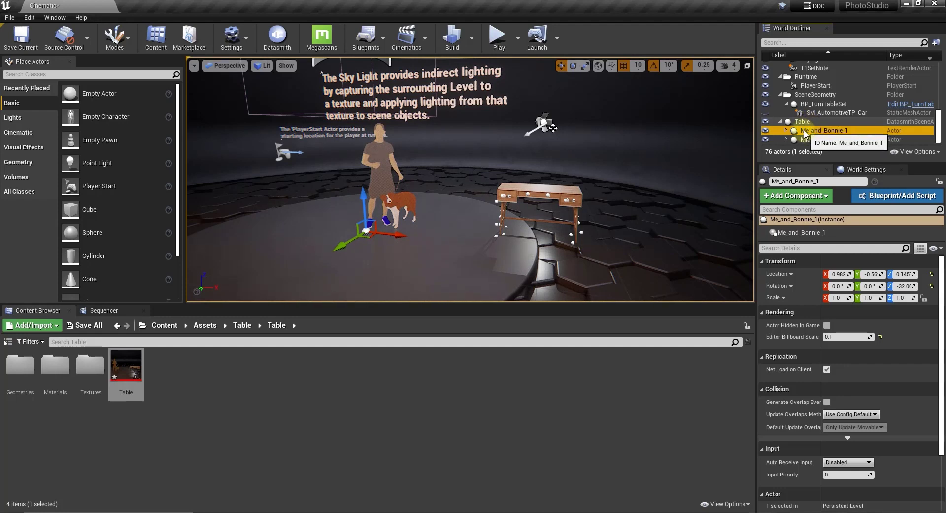
pyautogui.click(805, 132)
pyautogui.press('BackSpace')
pyautogui.press('Escape')
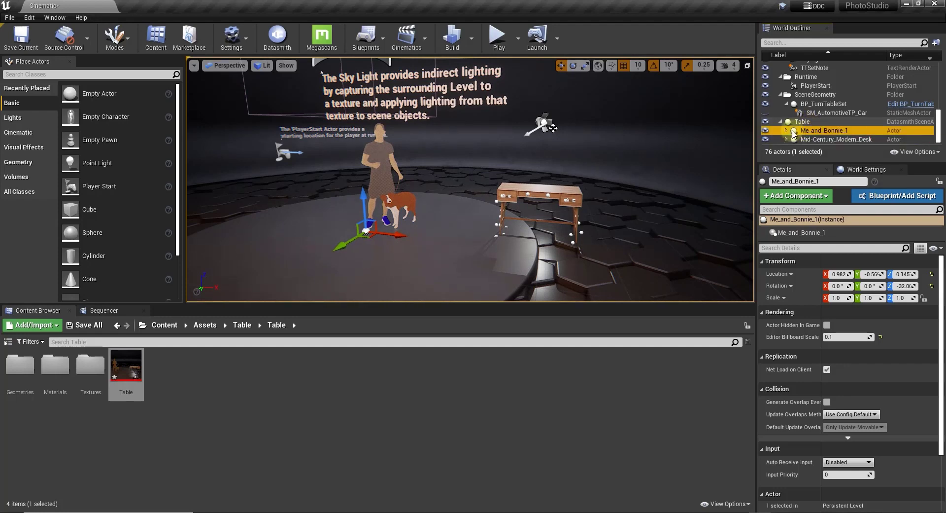
pyautogui.press('Delete')
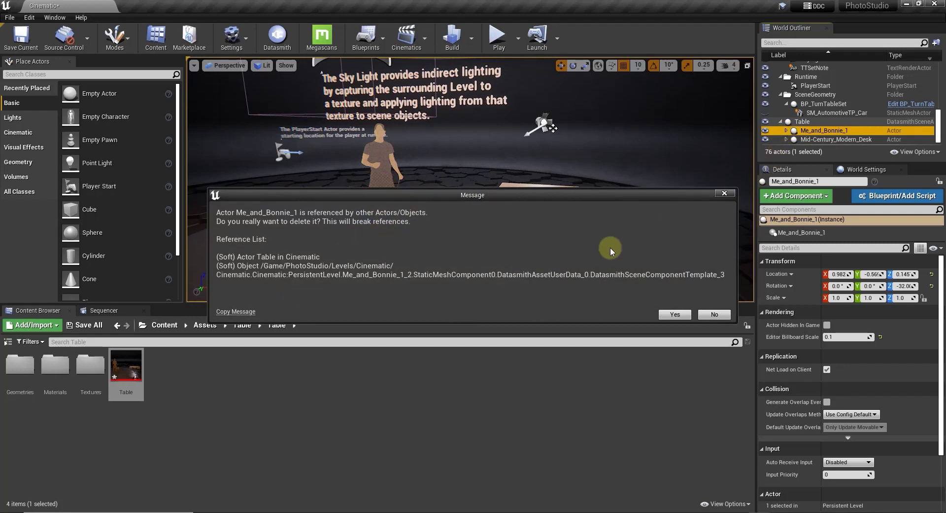
pyautogui.click(675, 314)
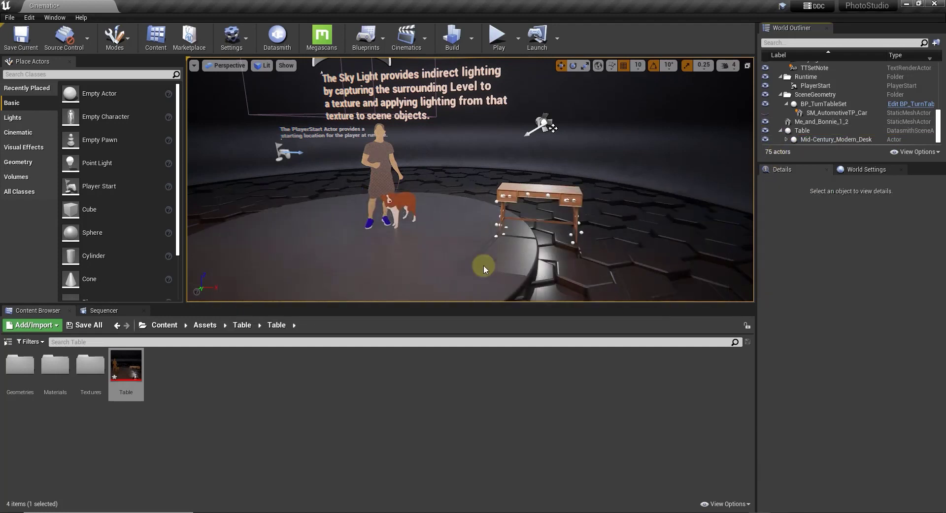
# Step: Delete the remaining Me_and_Bonnie_1_2 figure
pyautogui.click(380, 169)
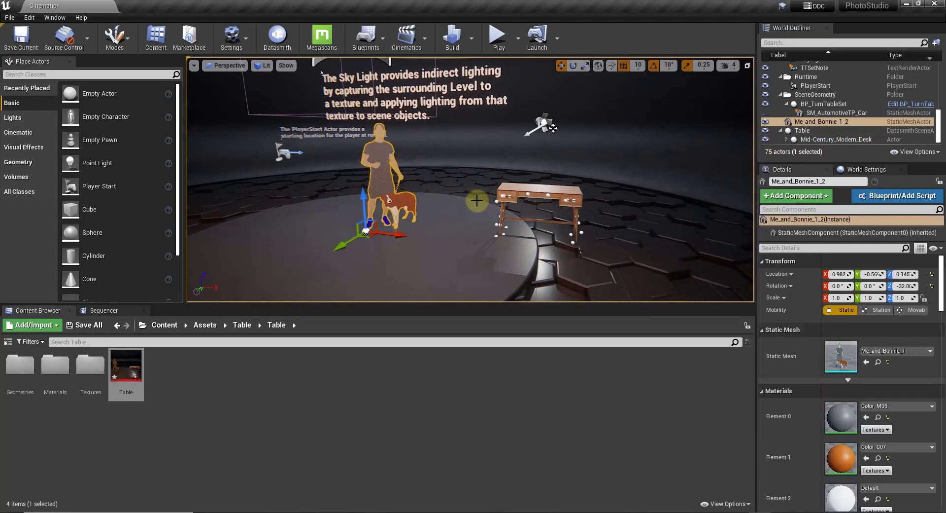
pyautogui.press('Delete')
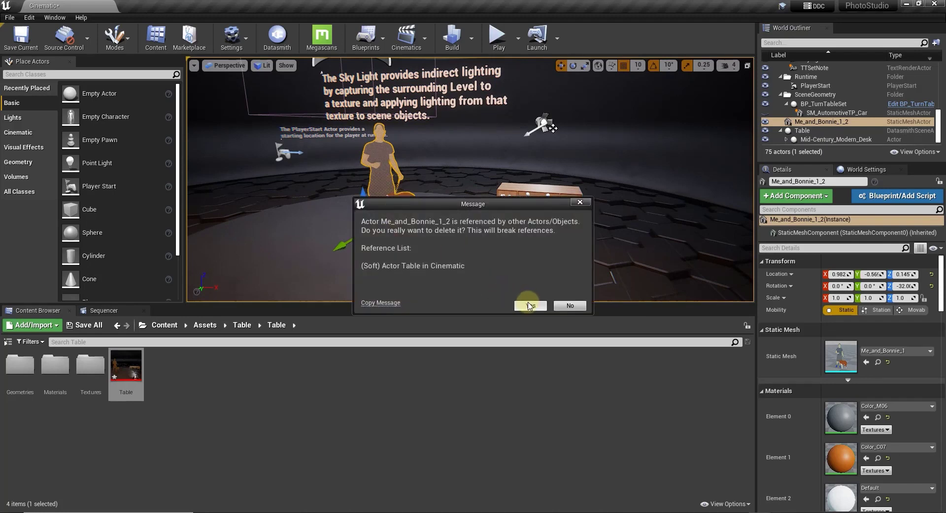
pyautogui.click(530, 305)
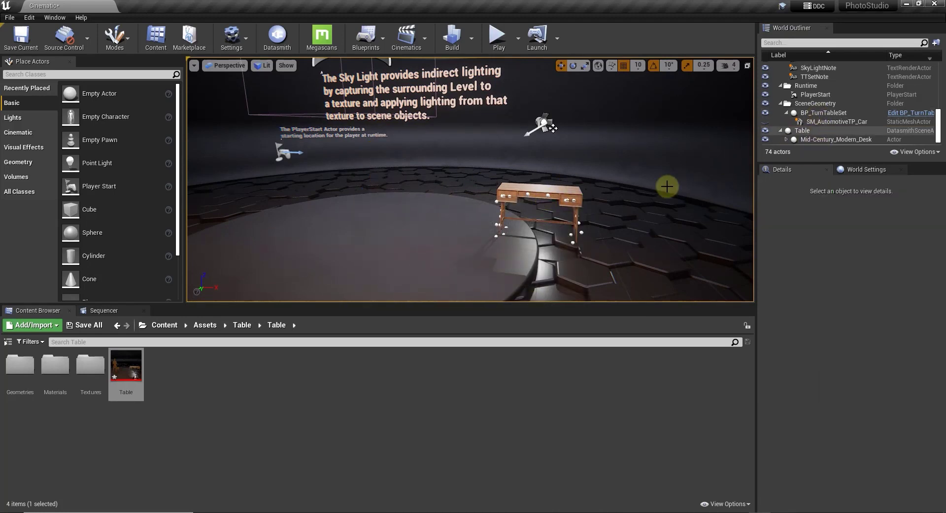
# Step: Drag the Table actor along X until Location X reads -110
pyautogui.click(818, 131)
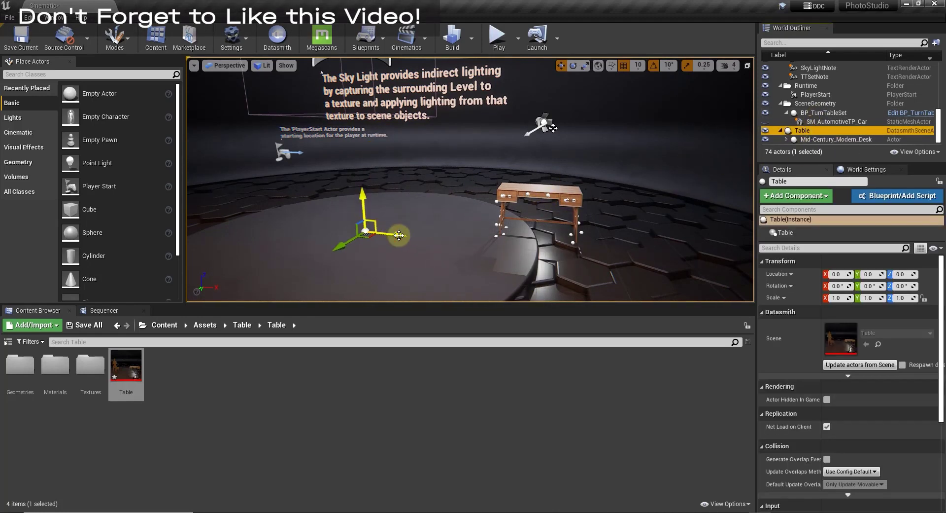
pyautogui.moveTo(382, 235); pyautogui.dragTo(322, 242)
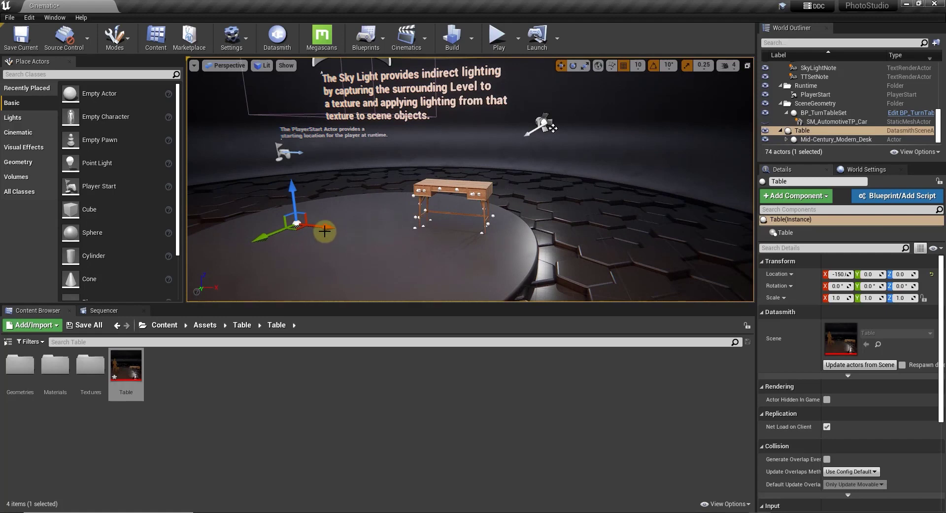
pyautogui.moveTo(318, 228)
pyautogui.mouseDown()
pyautogui.moveTo(345, 227)
pyautogui.moveTo(327, 226)
pyautogui.mouseUp()
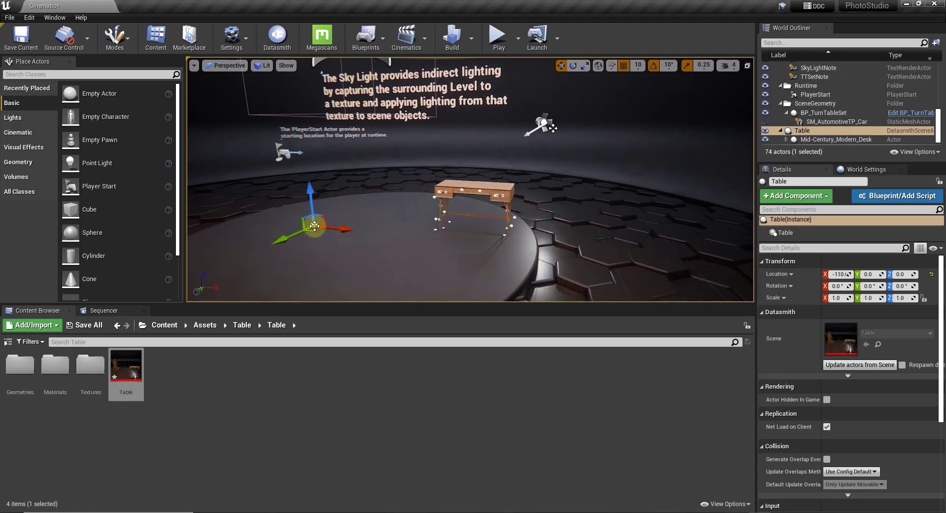
# Step: Expand the Table hierarchy in the World Outliner, collapsing Group_15
pyautogui.click(836, 129)
pyautogui.keyDown('shift'); pyautogui.click(786, 139); pyautogui.keyUp('shift')
pyautogui.scroll(-3, 835, 99)
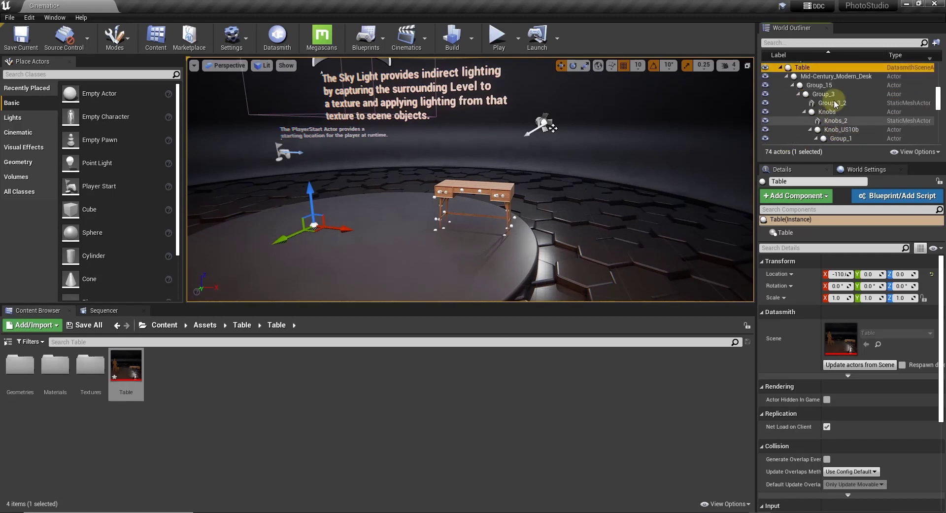
pyautogui.click(792, 85)
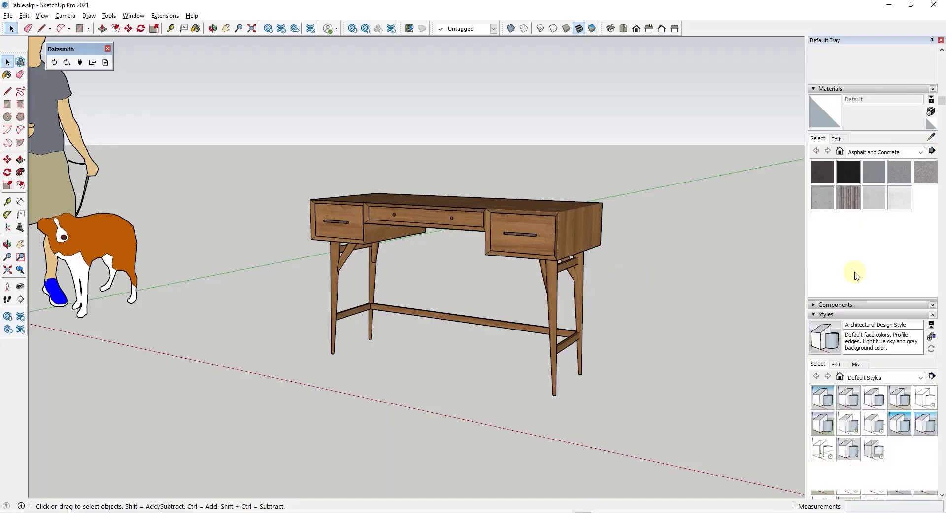
# Step: Collapse Materials and expand Mid-Century Modern Desk and its Group in the Outliner
pyautogui.click(873, 281)
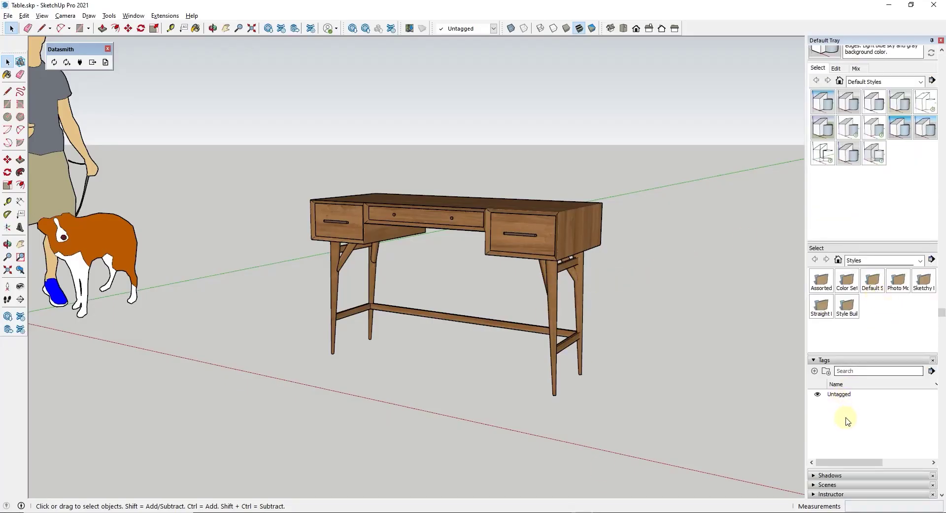
pyautogui.scroll(-5, 846, 426)
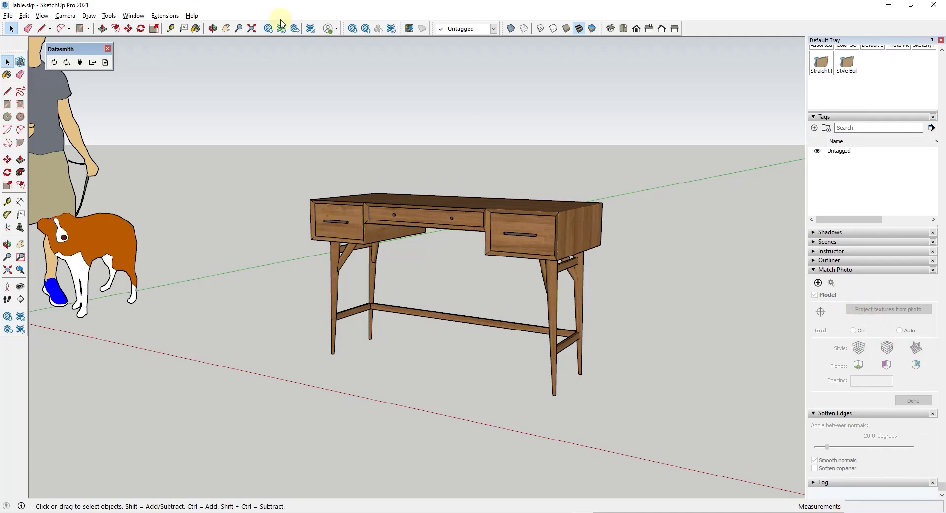
pyautogui.click(812, 260)
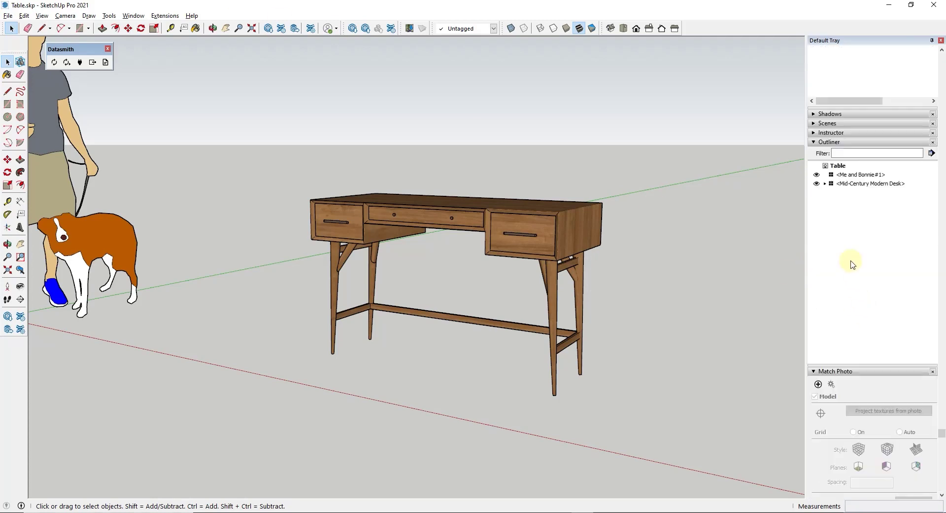
pyautogui.click(825, 183)
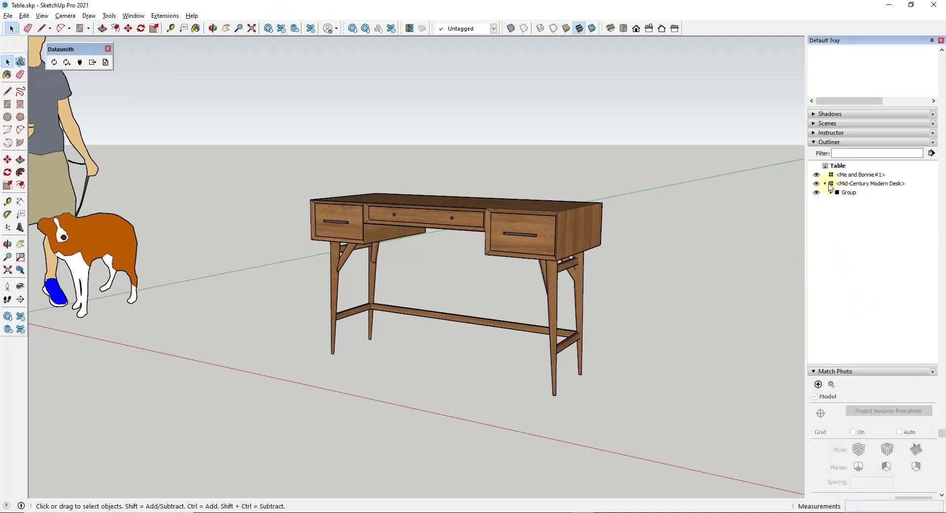
pyautogui.click(831, 193)
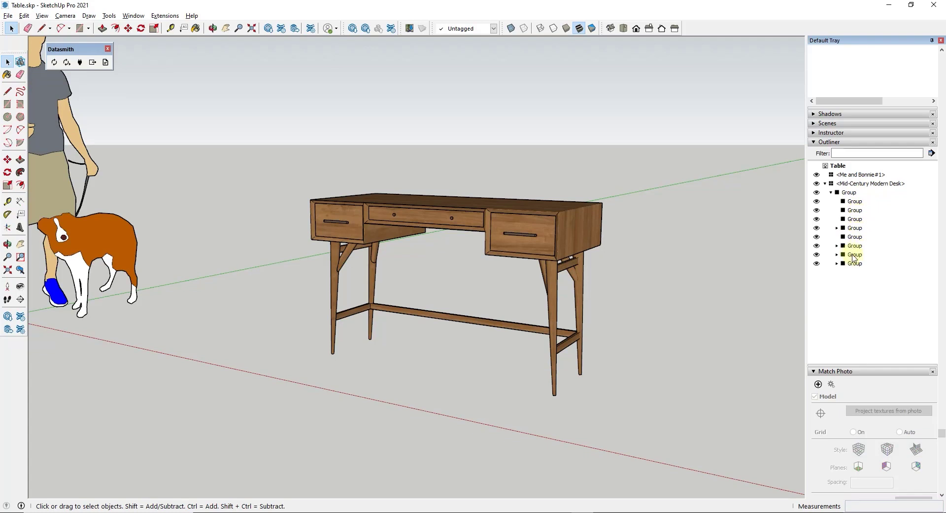
# Step: In Unreal, select Mid-Century_Modern_Desk and then Table to compare their Locations
pyautogui.click(891, 6)
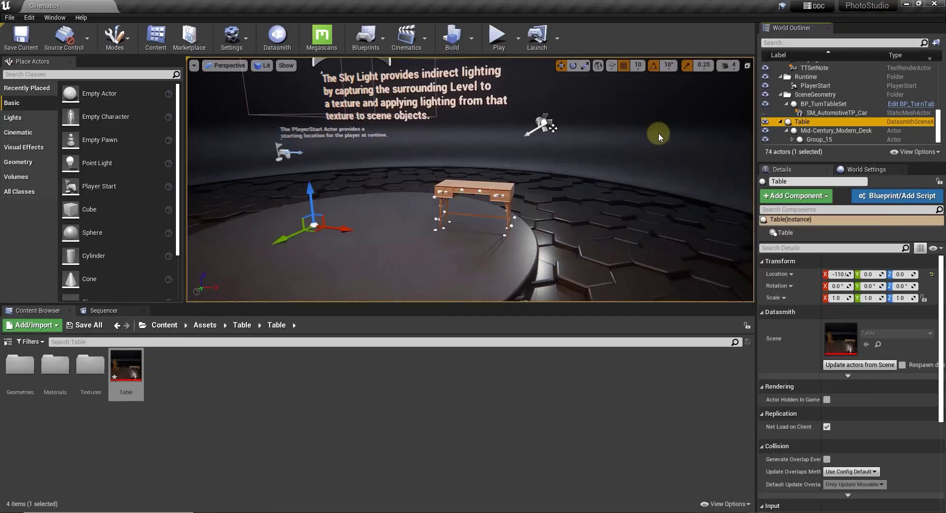
pyautogui.click(821, 130)
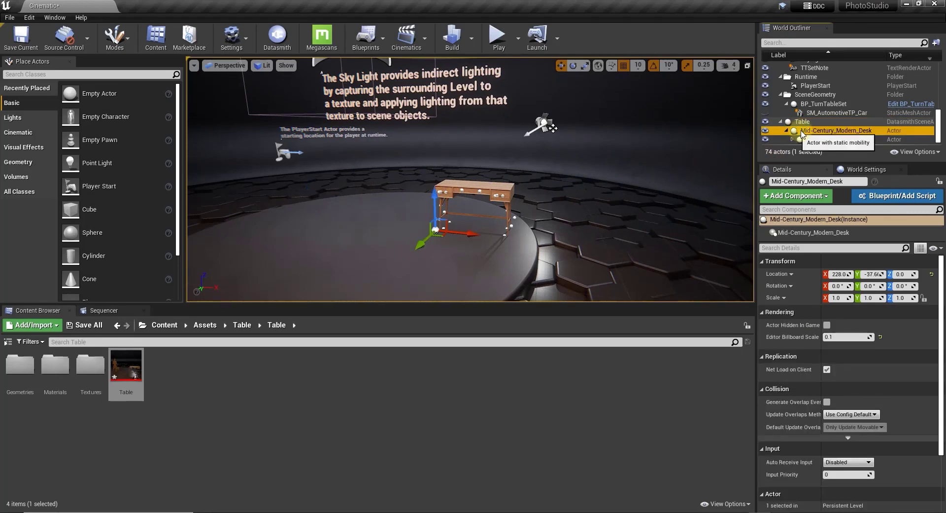
pyautogui.click(800, 122)
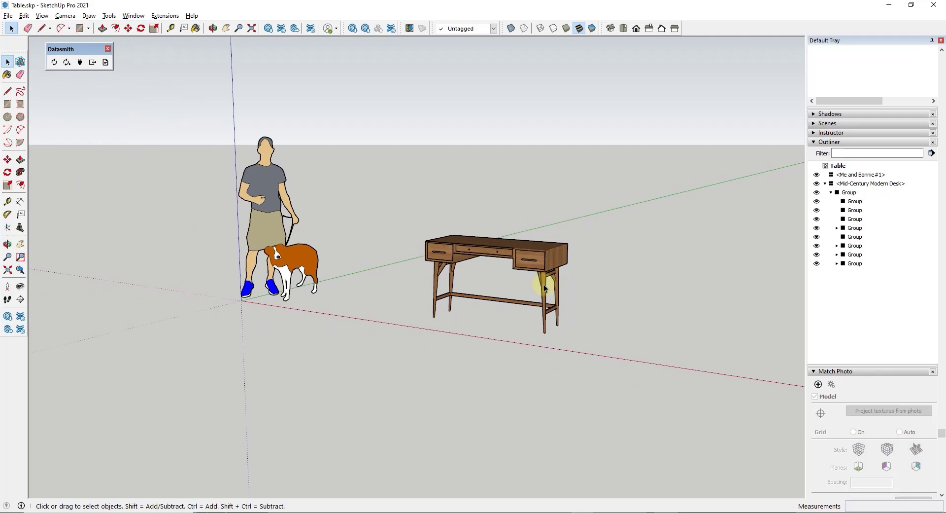
# Step: Orbit the SketchUp view and open the Mid-Century Modern Desk component for editing
pyautogui.moveTo(544, 288); pyautogui.dragTo(554, 275, button='middle')
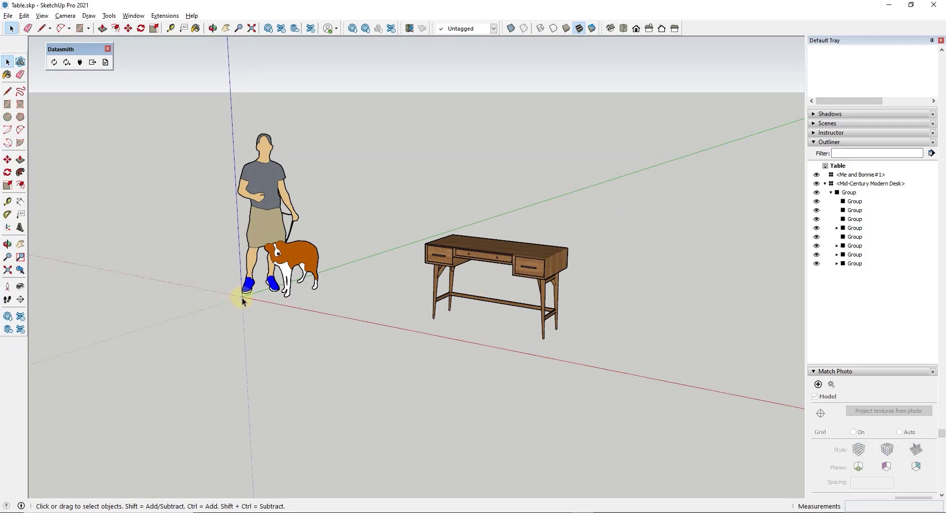
pyautogui.click(471, 246)
pyautogui.doubleClick(489, 246)
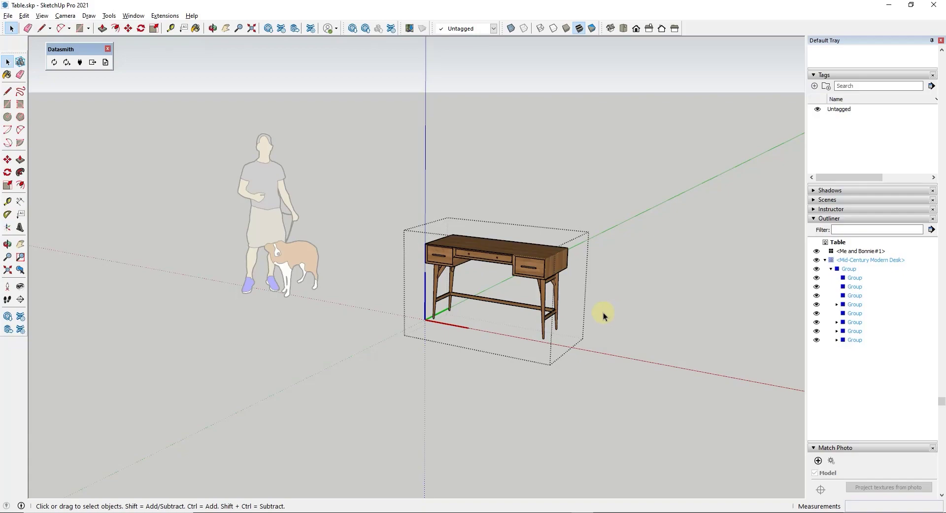
# Step: Back in Unreal, select the Mid-Century_Modern_Desk actor and frame it in the viewport
pyautogui.click(890, 8)
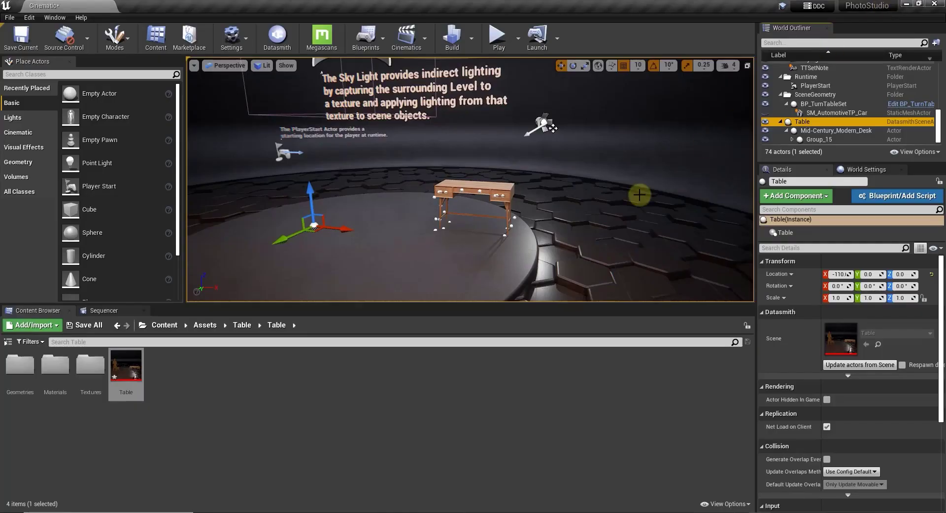
pyautogui.click(815, 131)
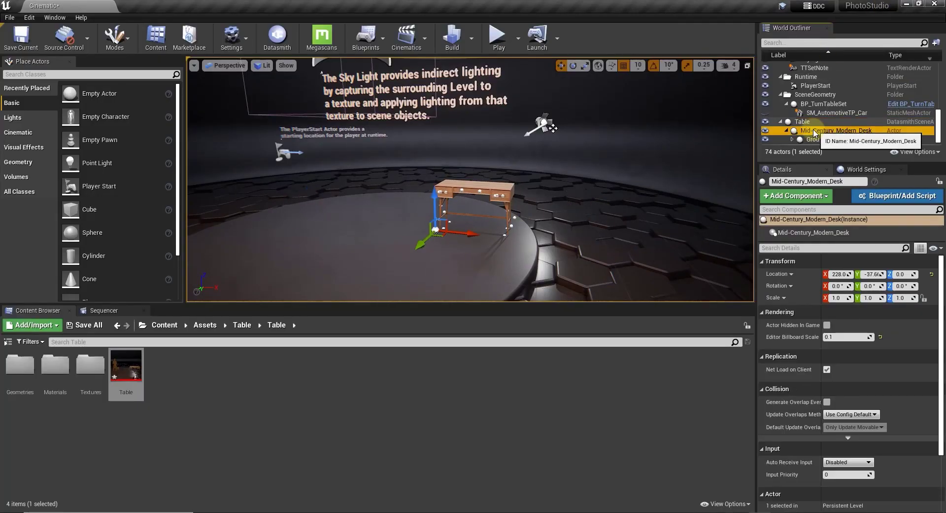
pyautogui.press('f')
pyautogui.moveTo(438, 226); pyautogui.dragTo(418, 246, button='right')
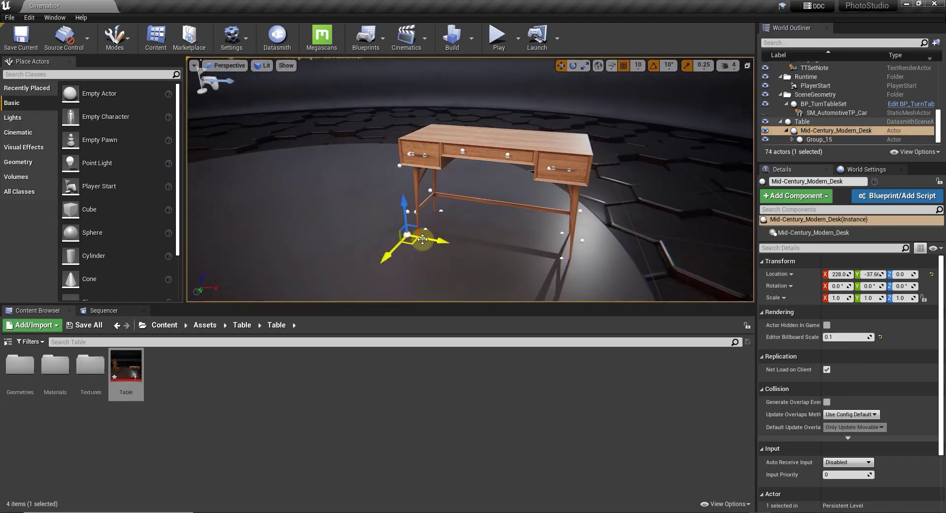
pyautogui.scroll(-5, 507, 184)
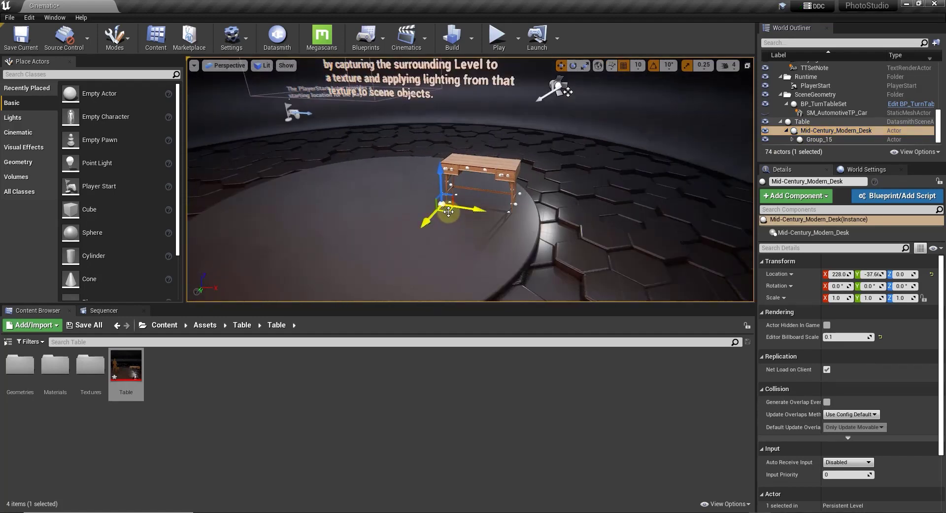
# Step: Move the desk to X 68.05, Y 82.33 on the floor and open its imported Materials folder
pyautogui.moveTo(448, 212); pyautogui.dragTo(322, 229)
pyautogui.moveTo(323, 229); pyautogui.dragTo(383, 220, button='right')
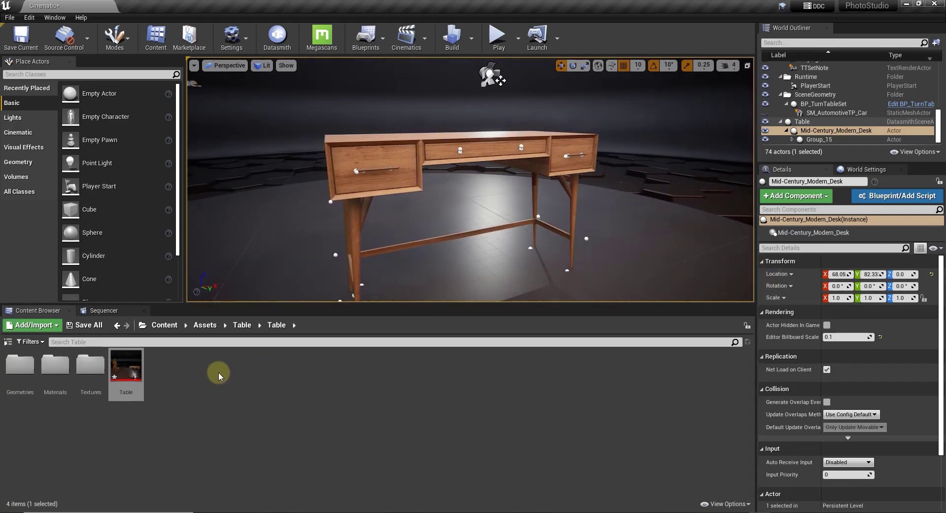
pyautogui.moveTo(395, 191)
pyautogui.mouseDown(button='right')
pyautogui.moveTo(408, 197)
pyautogui.moveTo(384, 205)
pyautogui.mouseUp(button='right')
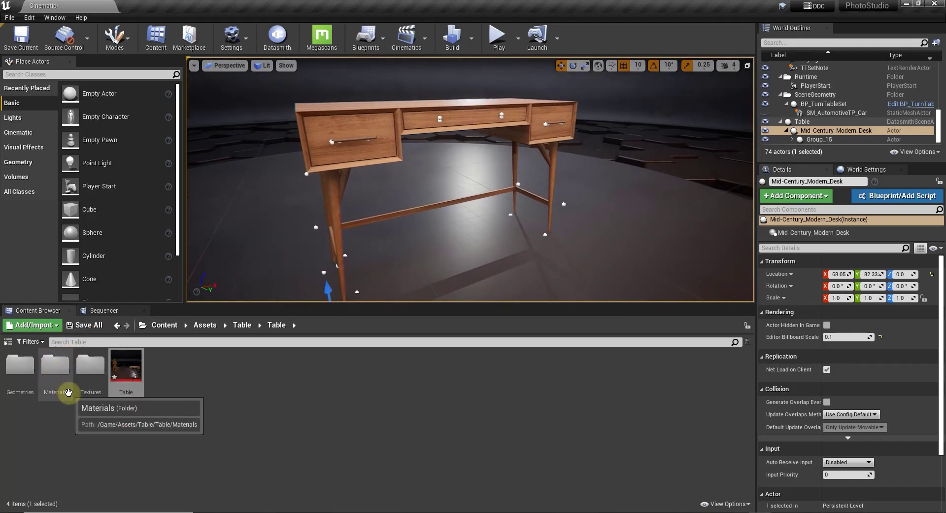
pyautogui.doubleClick(51, 366)
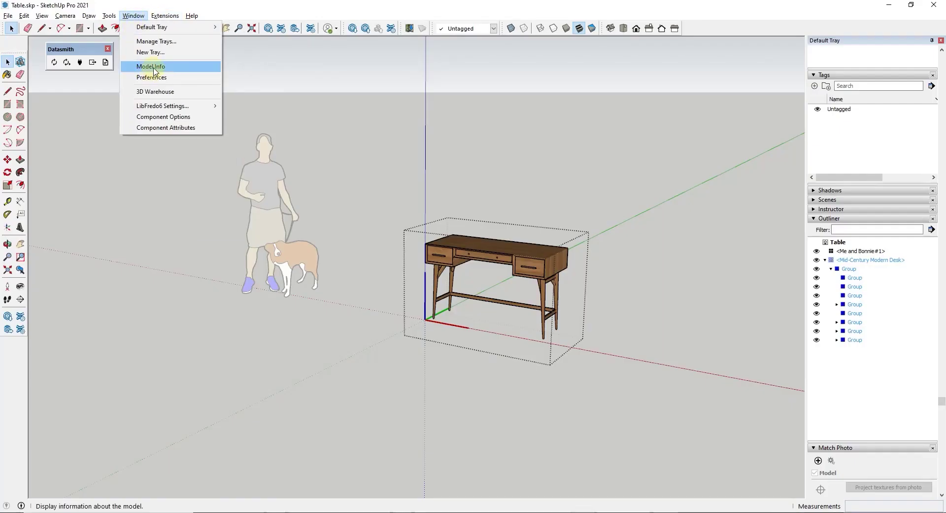
# Step: Check the SketchUp model's statistics and in-model materials, then minimize SketchUp
pyautogui.click(153, 67)
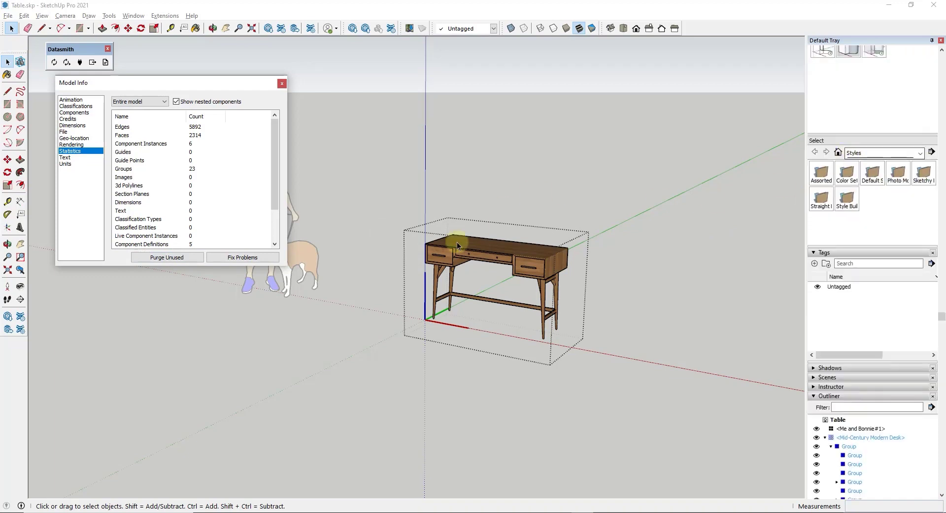
pyautogui.scroll(4, 883, 152)
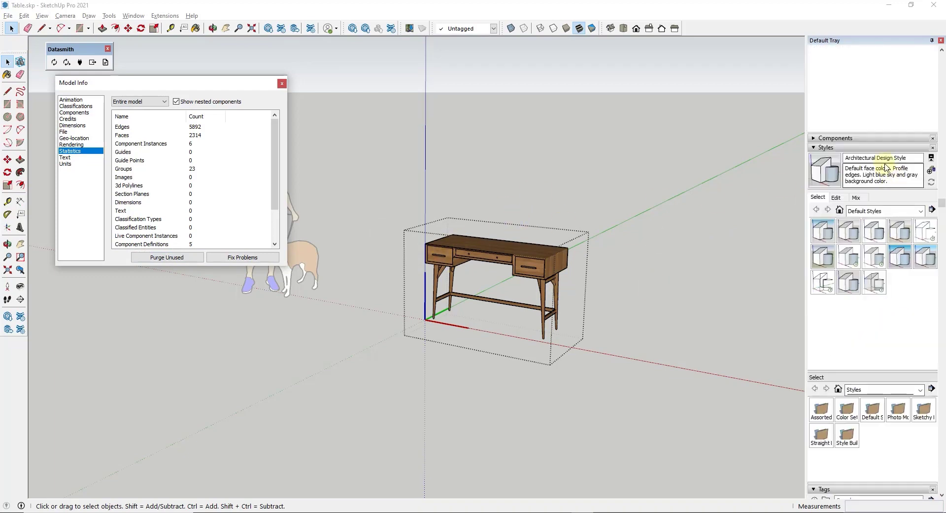
pyautogui.scroll(3, 849, 154)
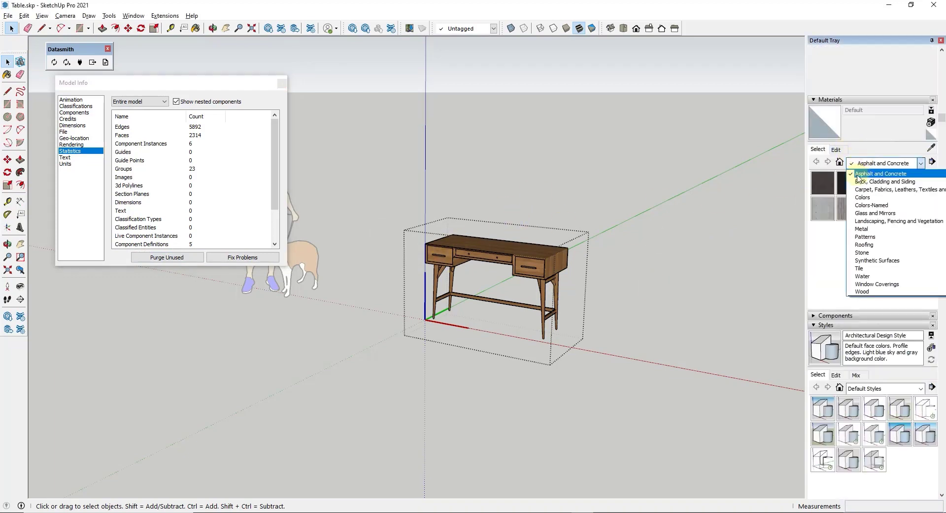
pyautogui.click(867, 173)
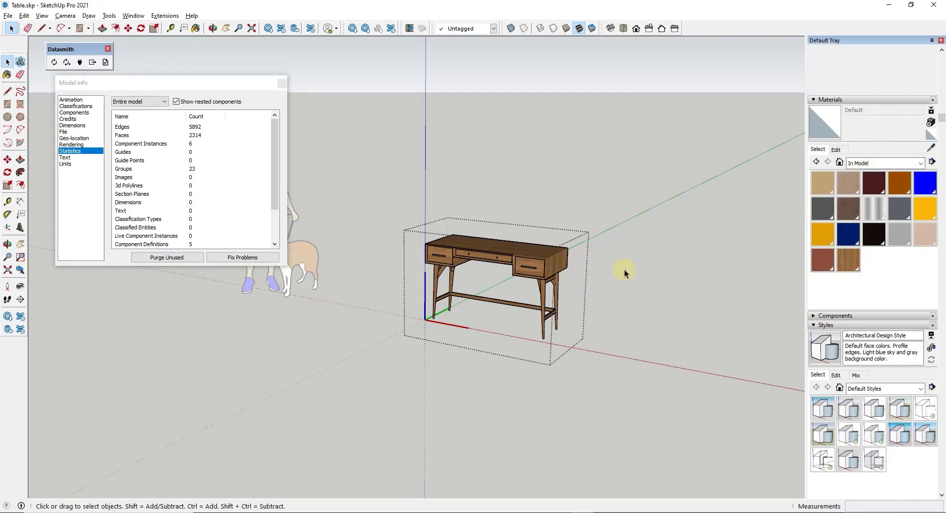
pyautogui.click(891, 6)
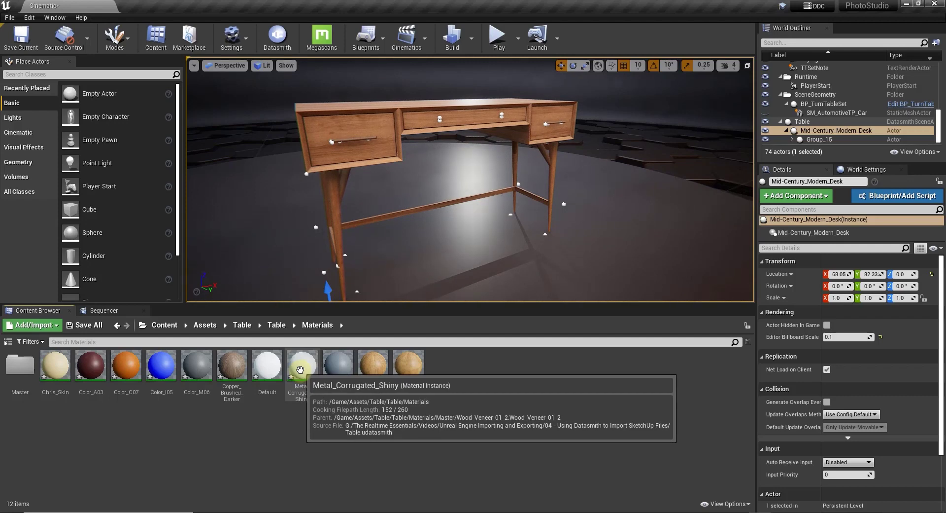
# Step: Set viewport camera speed to 2 and select the desk top to reveal its Wood_Veneer_01 material
pyautogui.moveTo(301, 369); pyautogui.dragTo(375, 146)
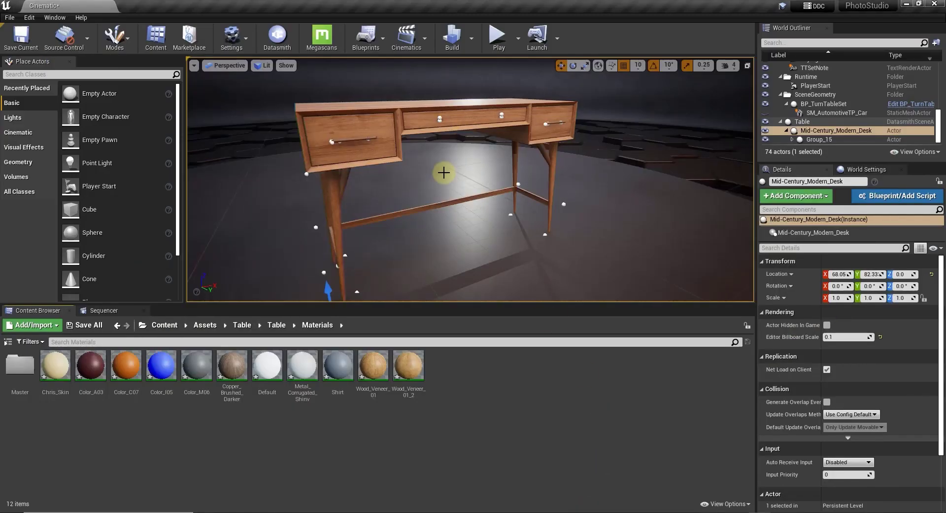
pyautogui.moveTo(446, 171)
pyautogui.mouseDown(button='right')
pyautogui.moveTo(450, 161)
pyautogui.moveTo(482, 169)
pyautogui.moveTo(566, 152)
pyautogui.moveTo(579, 164)
pyautogui.moveTo(566, 218)
pyautogui.moveTo(576, 222)
pyautogui.moveTo(450, 175)
pyautogui.moveTo(460, 175)
pyautogui.moveTo(450, 169)
pyautogui.moveTo(460, 123)
pyautogui.moveTo(465, 200)
pyautogui.mouseUp(button='right')
pyautogui.click(728, 65)
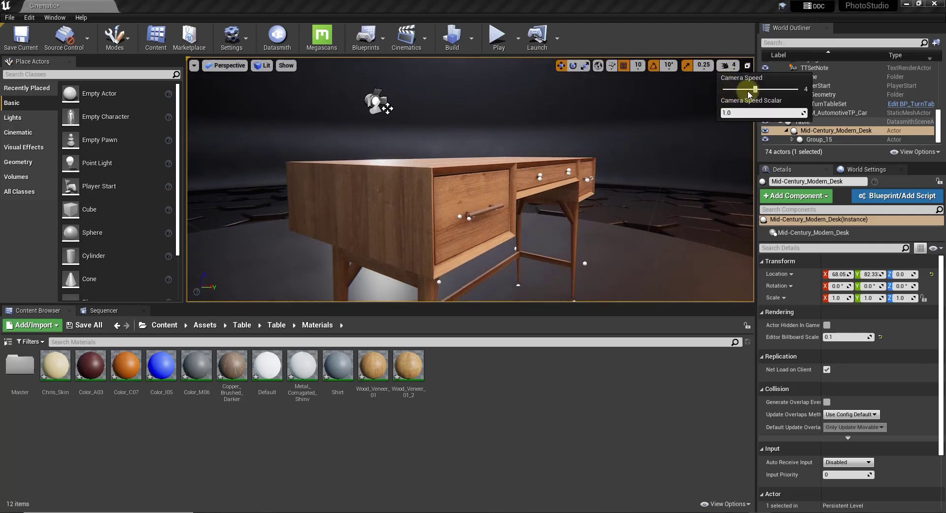
pyautogui.moveTo(756, 94); pyautogui.dragTo(739, 90)
pyautogui.moveTo(529, 196); pyautogui.dragTo(469, 198, button='right')
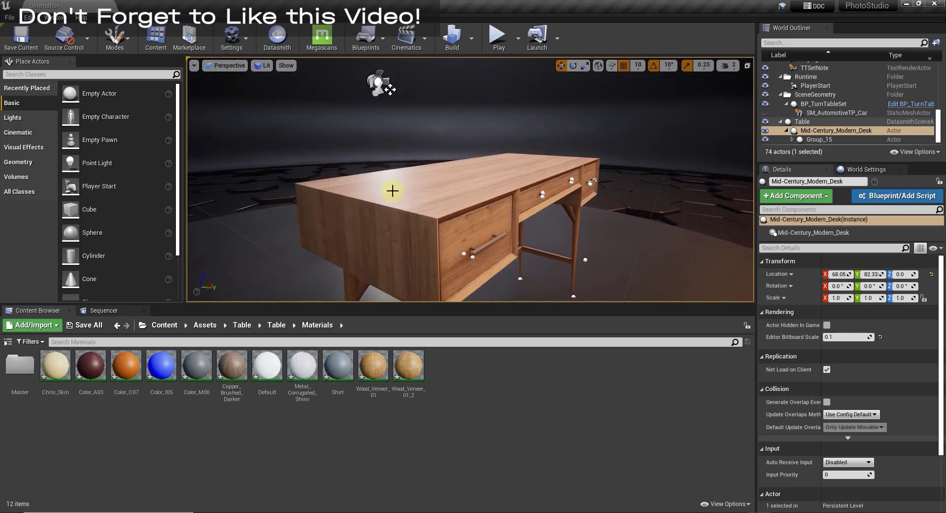
pyautogui.click(437, 192)
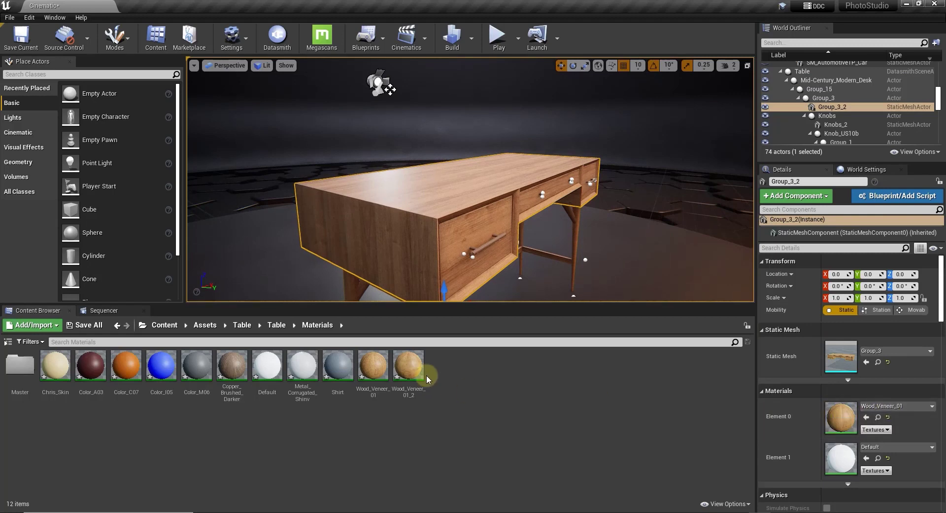
pyautogui.moveTo(370, 373)
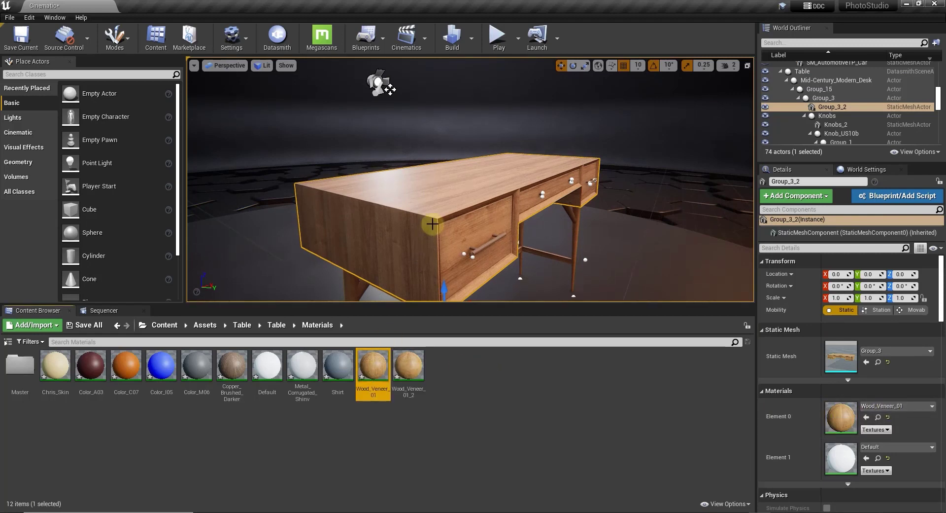
# Step: Open Wood_Veneer_01's parent material graph, shift the result node right, and drag a wire from Roughness
pyautogui.doubleClick(373, 364)
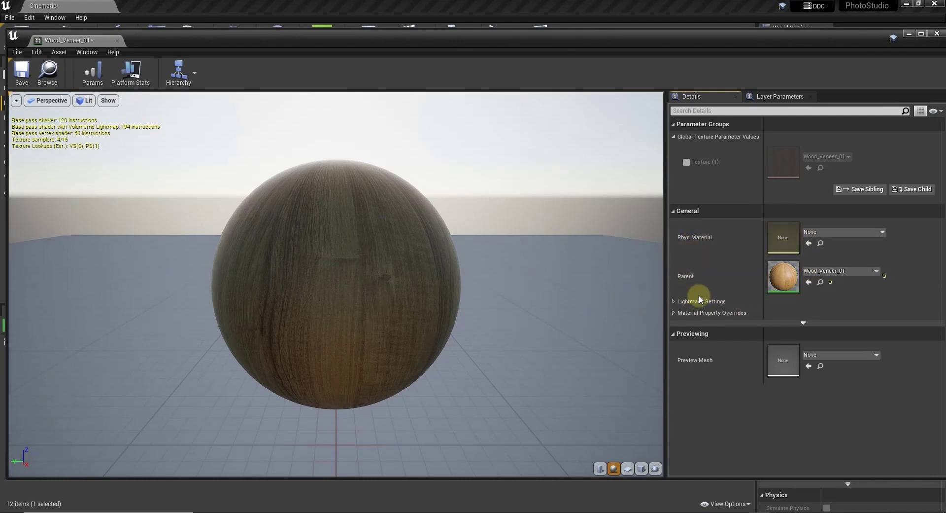
pyautogui.doubleClick(787, 277)
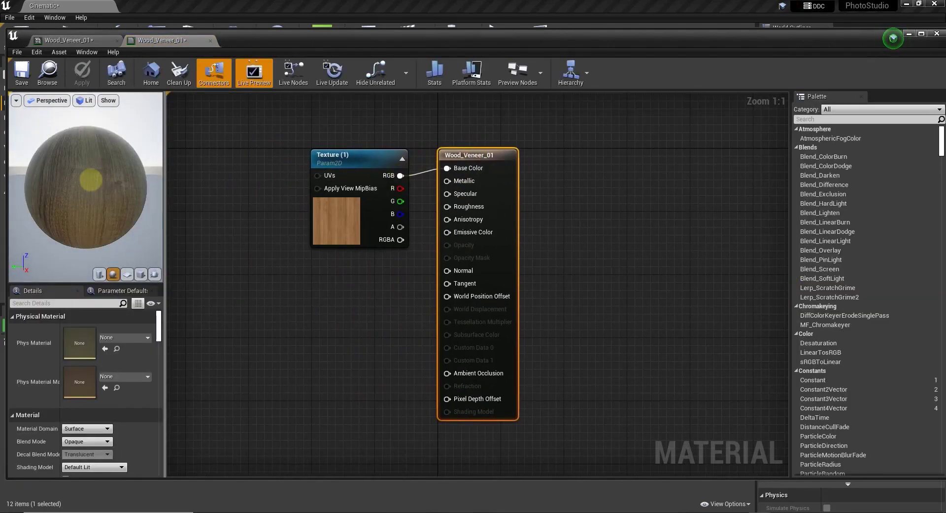
pyautogui.moveTo(93, 180)
pyautogui.mouseDown()
pyautogui.moveTo(281, 225)
pyautogui.moveTo(35, 168)
pyautogui.moveTo(77, 176)
pyautogui.mouseUp()
pyautogui.scroll(3, 109, 188)
pyautogui.scroll(-3, 96, 184)
pyautogui.scroll(2, 70, 186)
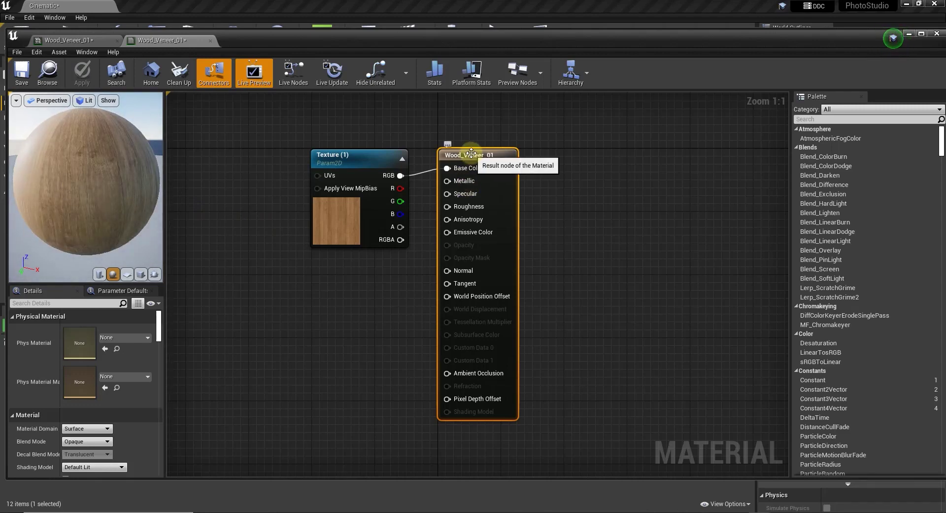
pyautogui.moveTo(472, 153); pyautogui.dragTo(637, 160)
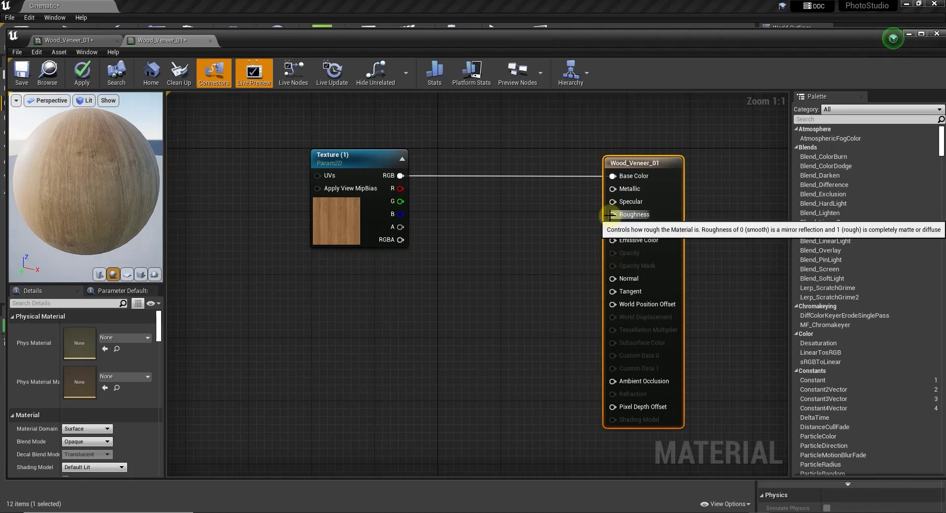
pyautogui.moveTo(612, 213); pyautogui.dragTo(456, 317)
# Step: Feed Roughness from a new Constant node, trying 0.25 before settling on 0.13
pyautogui.write('con')
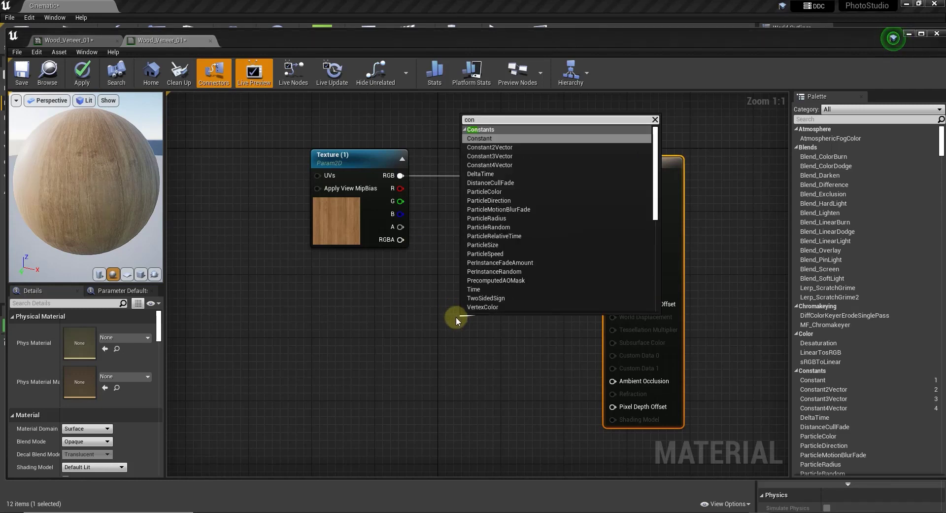
pyautogui.click(482, 138)
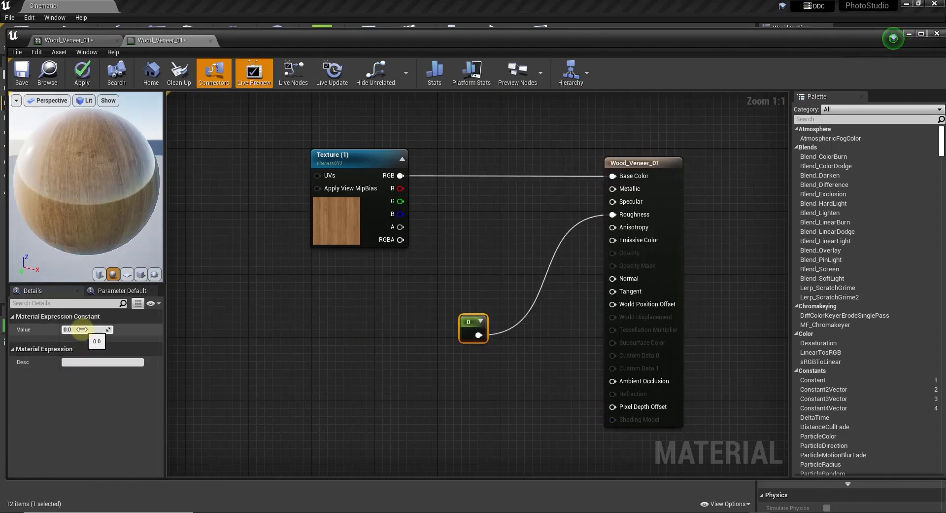
pyautogui.moveTo(75, 179); pyautogui.dragTo(93, 173)
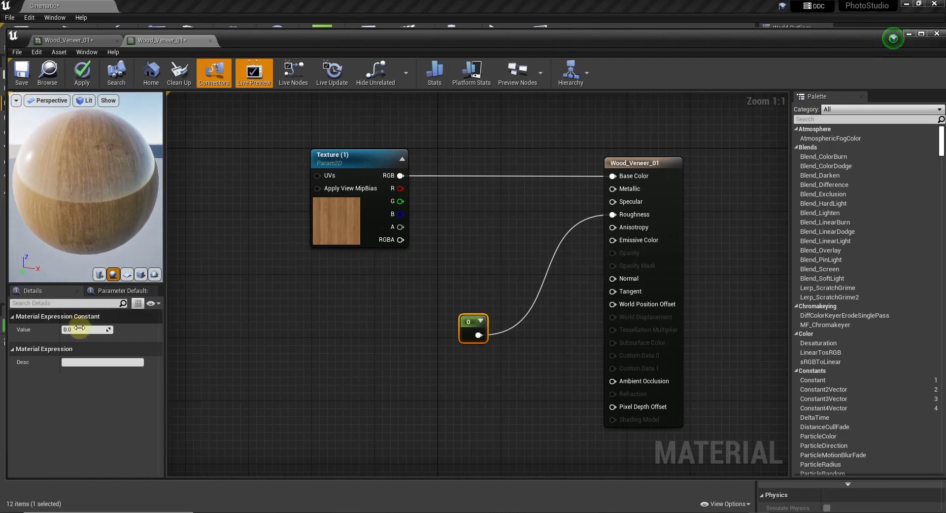
pyautogui.write('0.25')
pyautogui.press('Return')
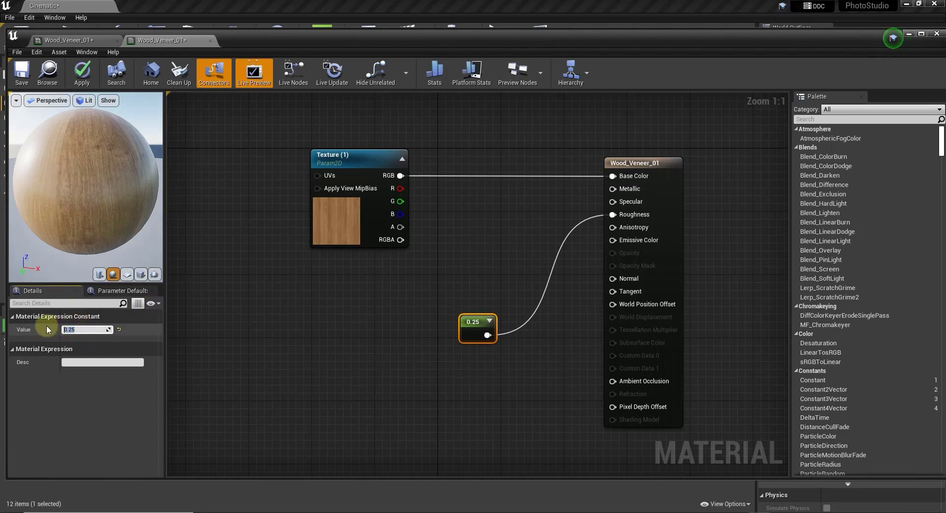
pyautogui.write('0.13')
pyautogui.press('Return')
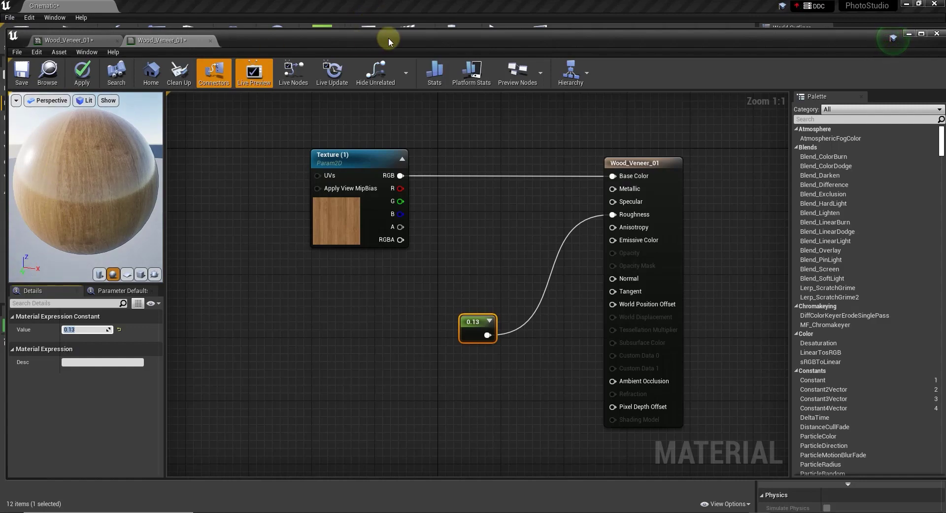
pyautogui.moveTo(391, 37); pyautogui.dragTo(379, 84)
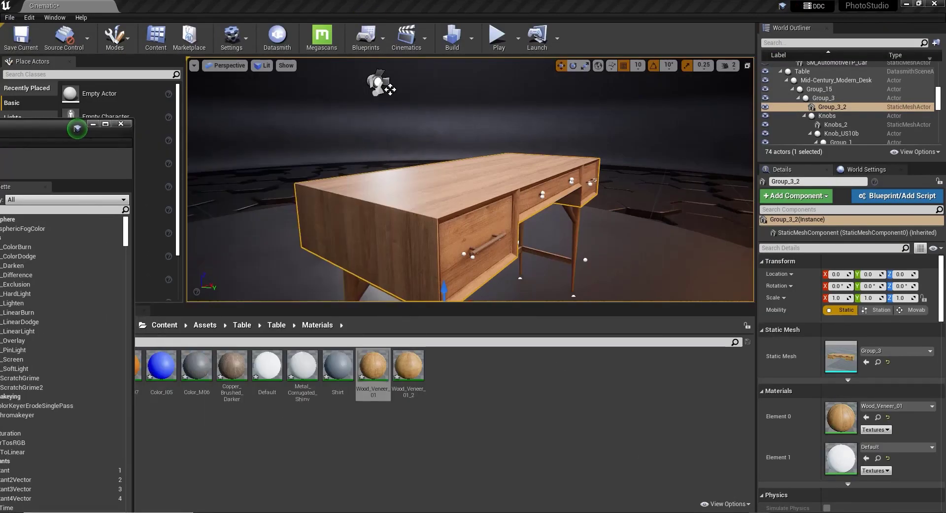
# Step: Save the Wood_Veneer_01 parent material with its 0.13 roughness constant and check the desk
pyautogui.moveTo(77, 128); pyautogui.dragTo(671, 272)
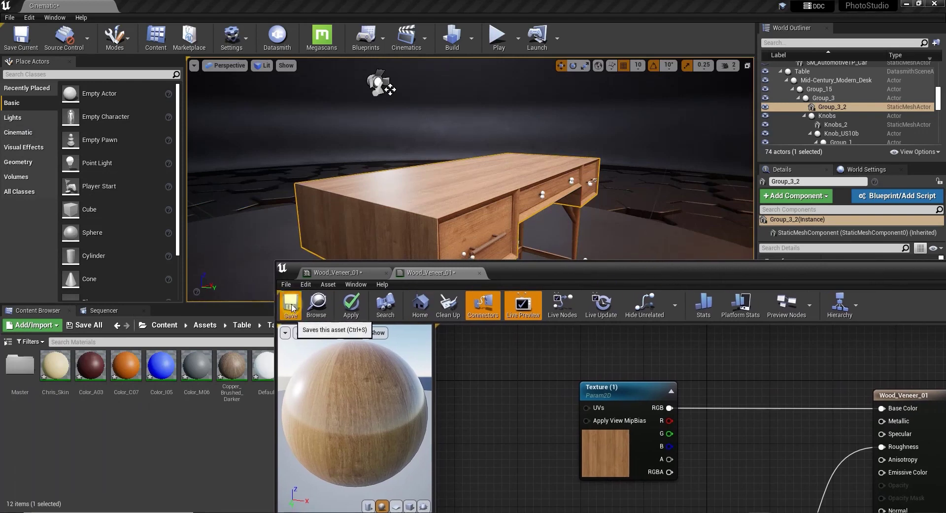
pyautogui.click(291, 307)
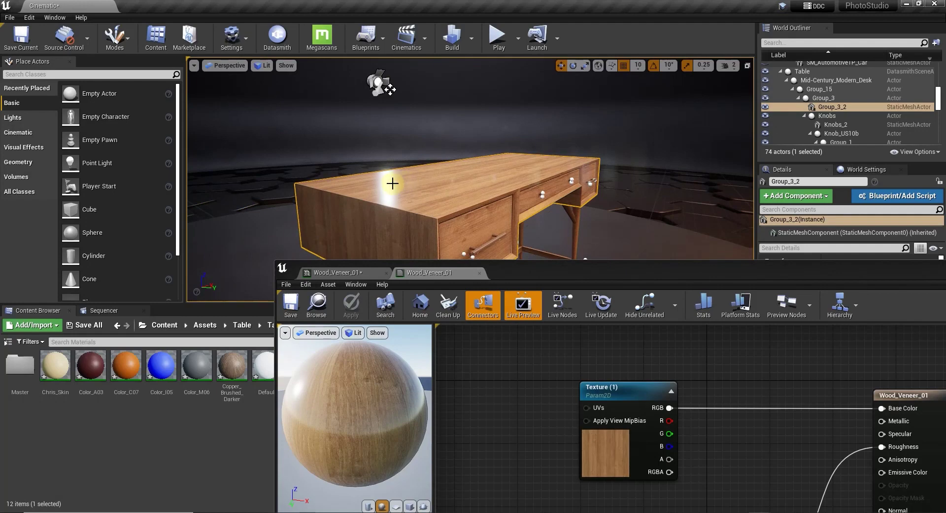
pyautogui.moveTo(566, 270); pyautogui.dragTo(324, 90)
pyautogui.moveTo(885, 92); pyautogui.dragTo(782, 88)
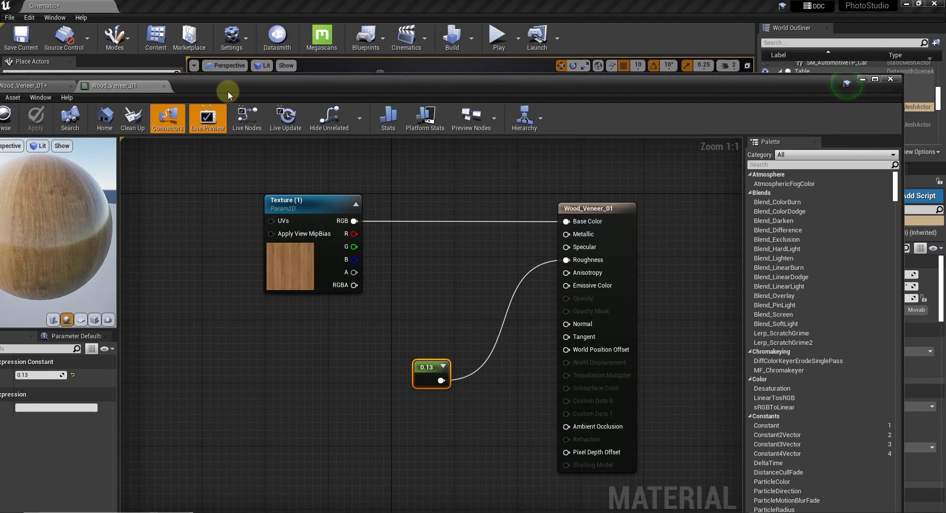
# Step: Close the material editor to return to the level viewport
pyautogui.click(890, 85)
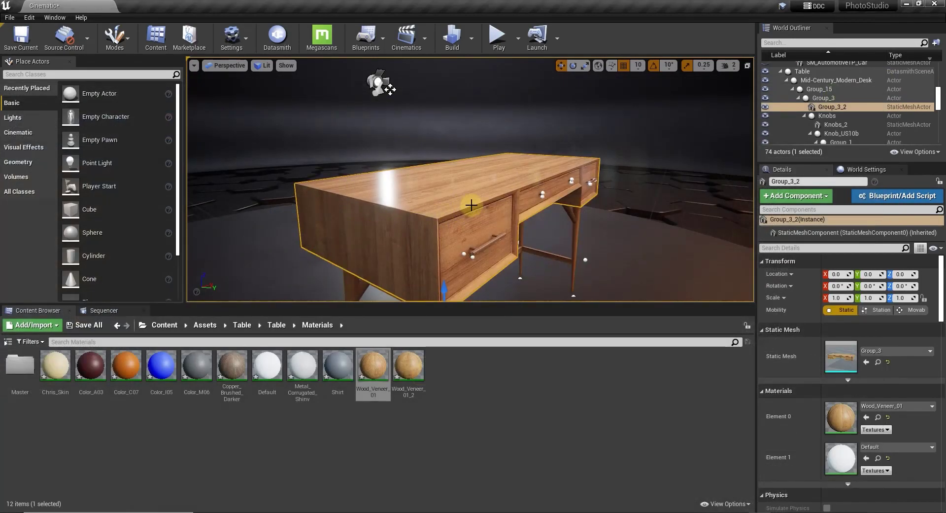